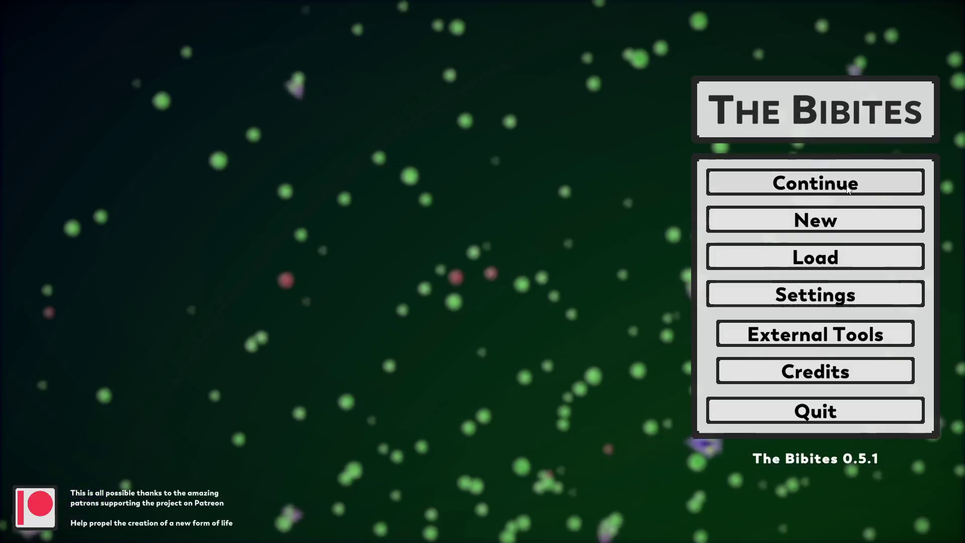
Start a new simulation from the main menu to reach the Game Scenarios screen.
left_click(816, 220)
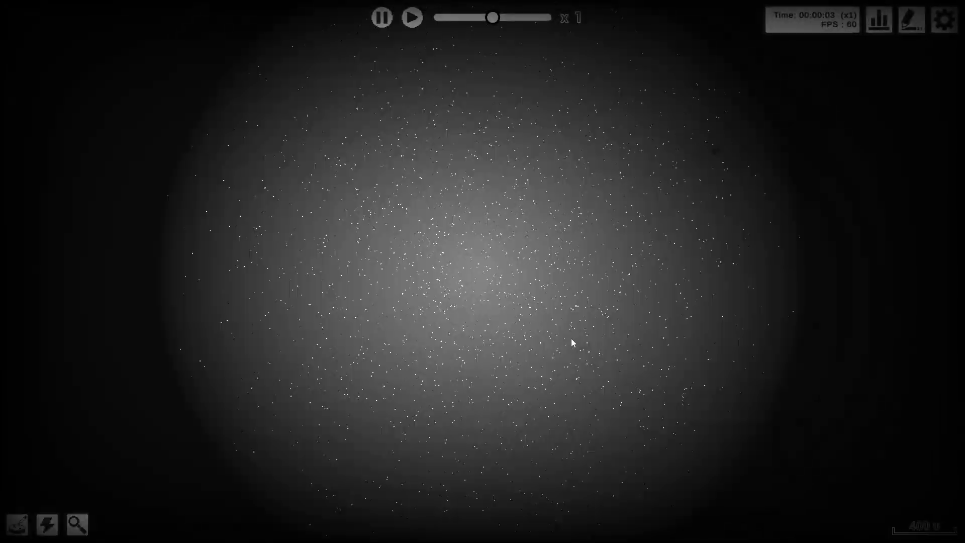
scroll(548, 336, "up", 5)
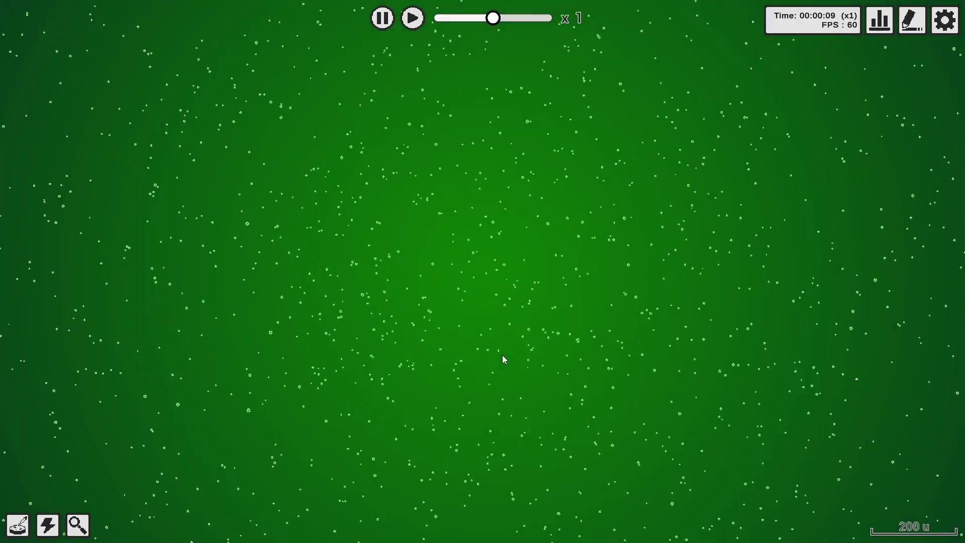
scroll(502, 356, "up", 4)
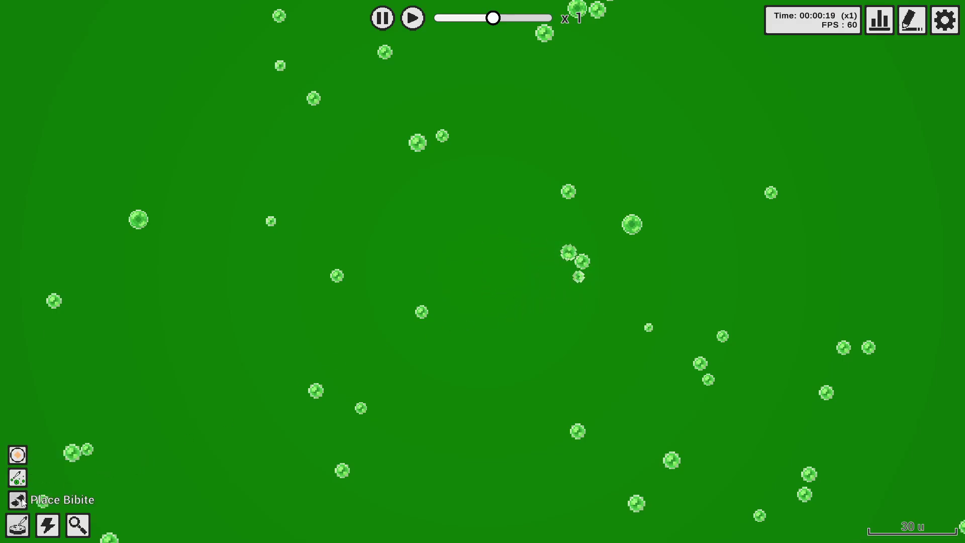
Place a bibite from the chosen template and run the simulation at maximum speed (about x11).
left_click(18, 500)
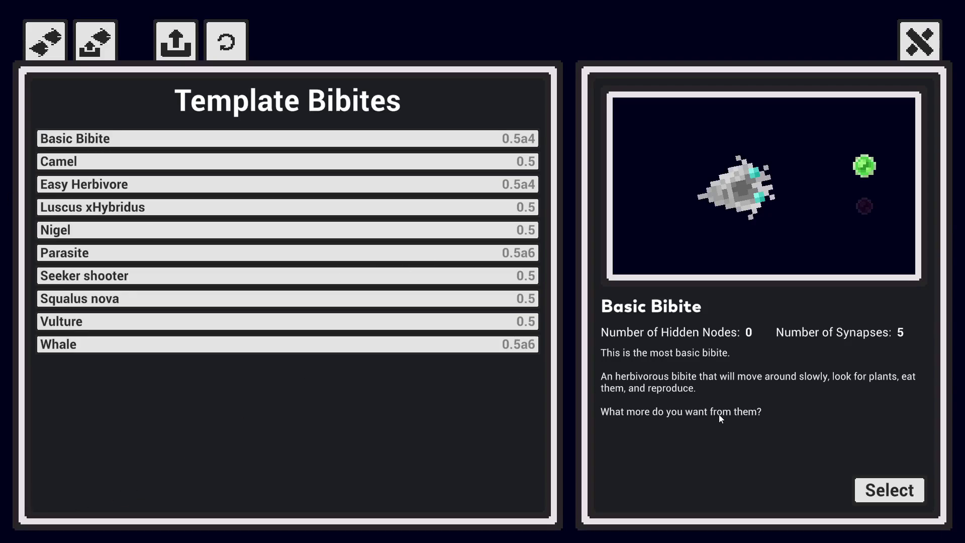
left_click(880, 491)
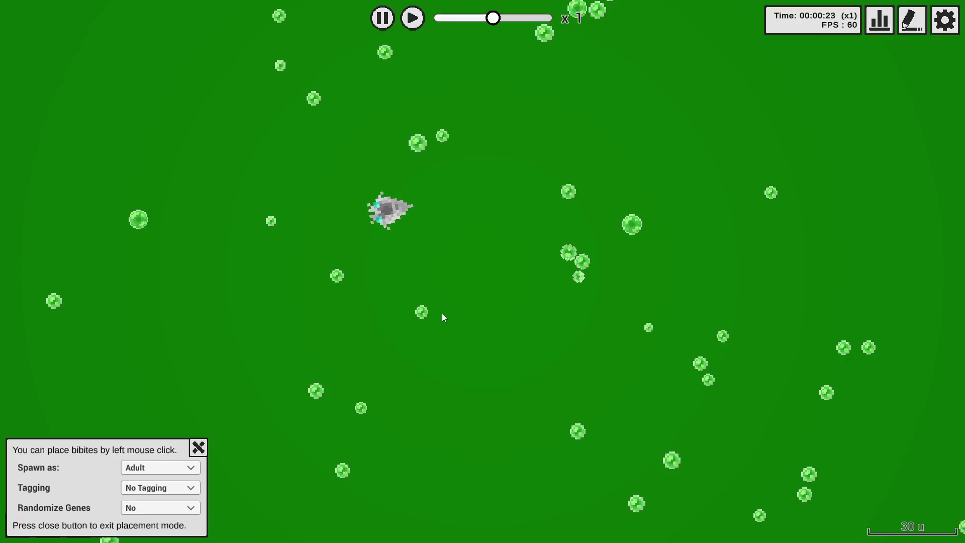
left_click_drag(492, 18, 607, 23)
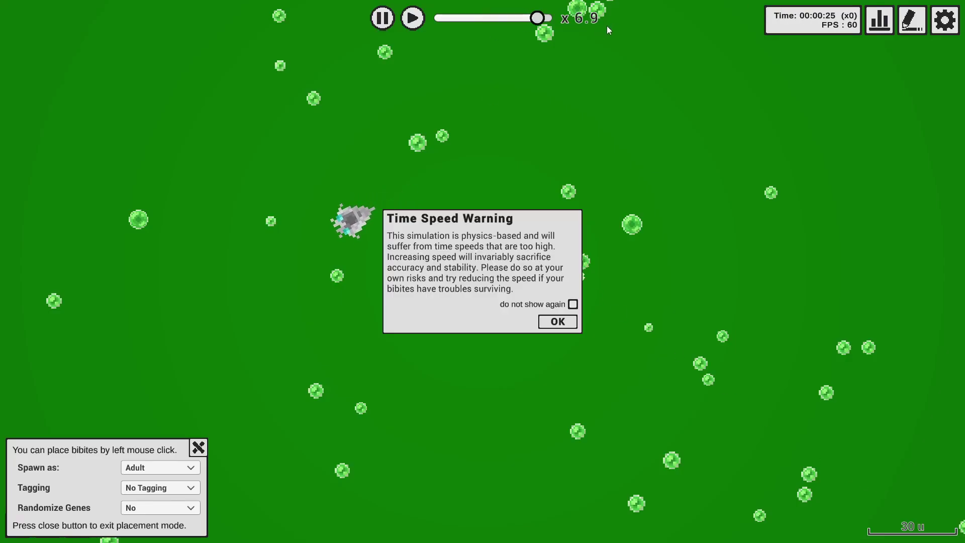
left_click(557, 321)
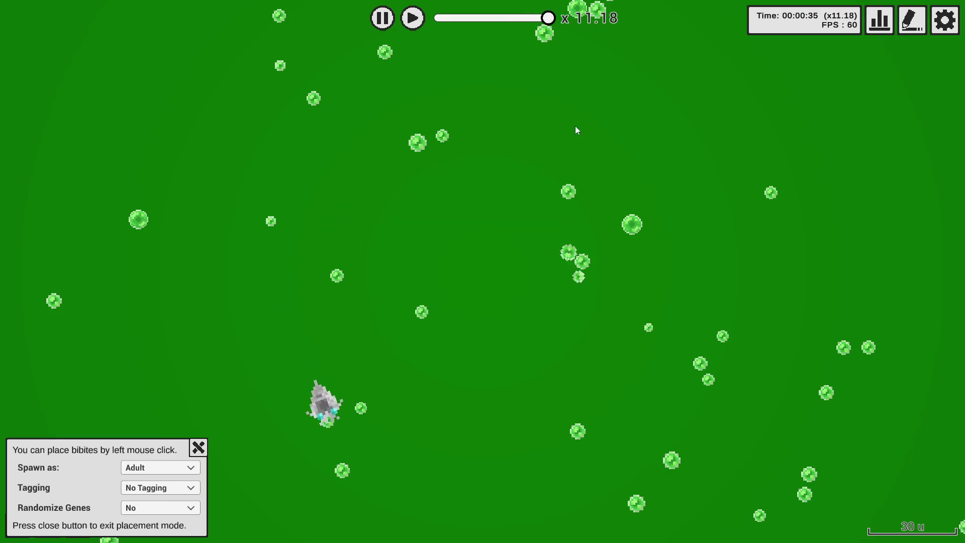
scroll(349, 497, "down", 2)
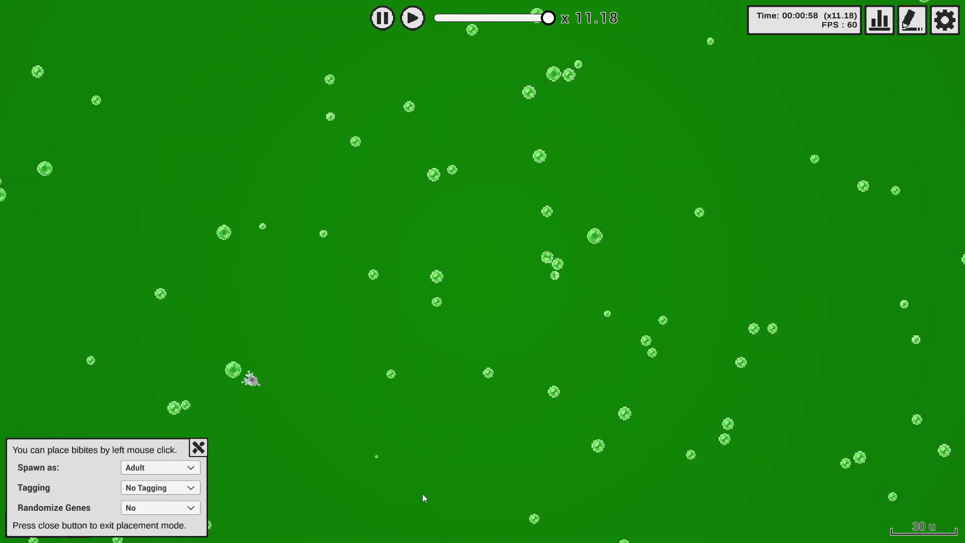
scroll(423, 493, "down", 2)
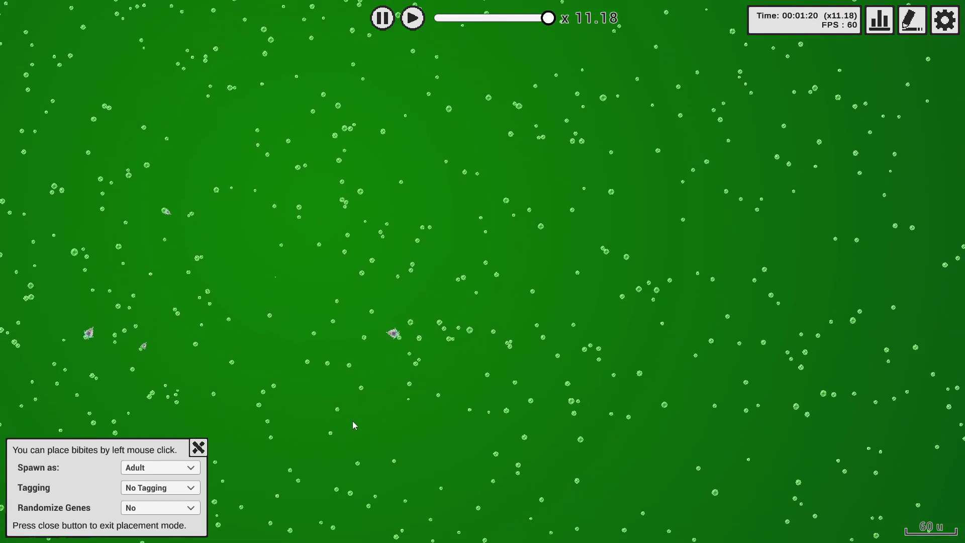
left_click(198, 447)
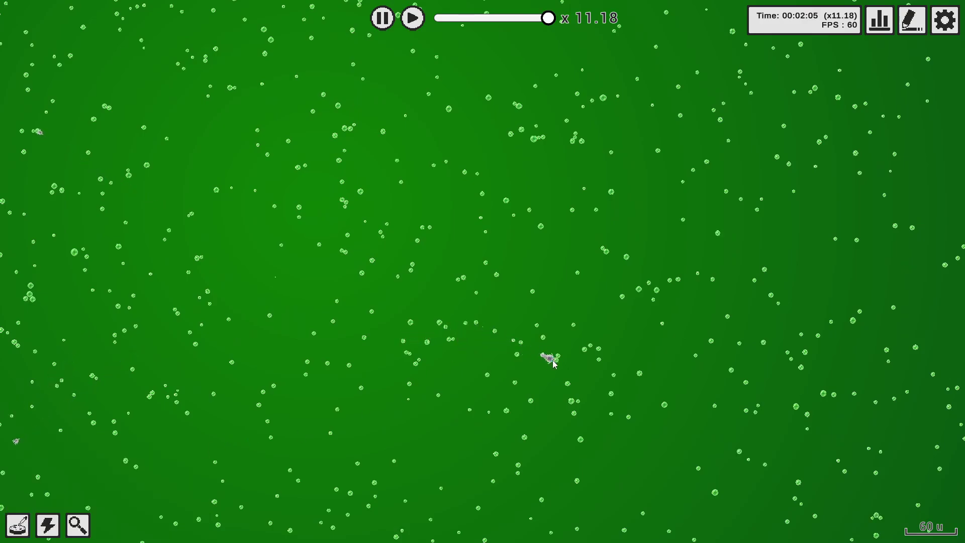
Follow a bibite and view its brain diagram, then its biology details.
left_click(550, 359)
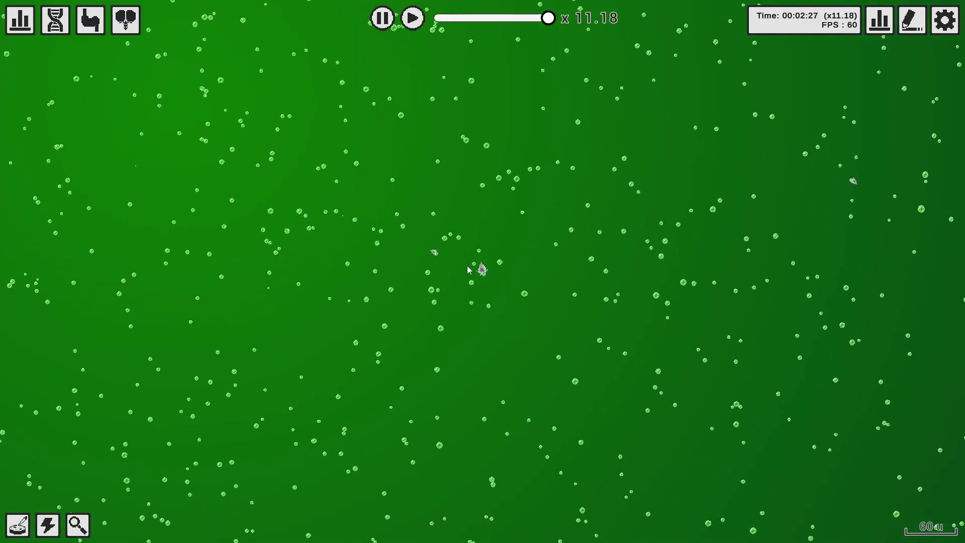
left_click(126, 21)
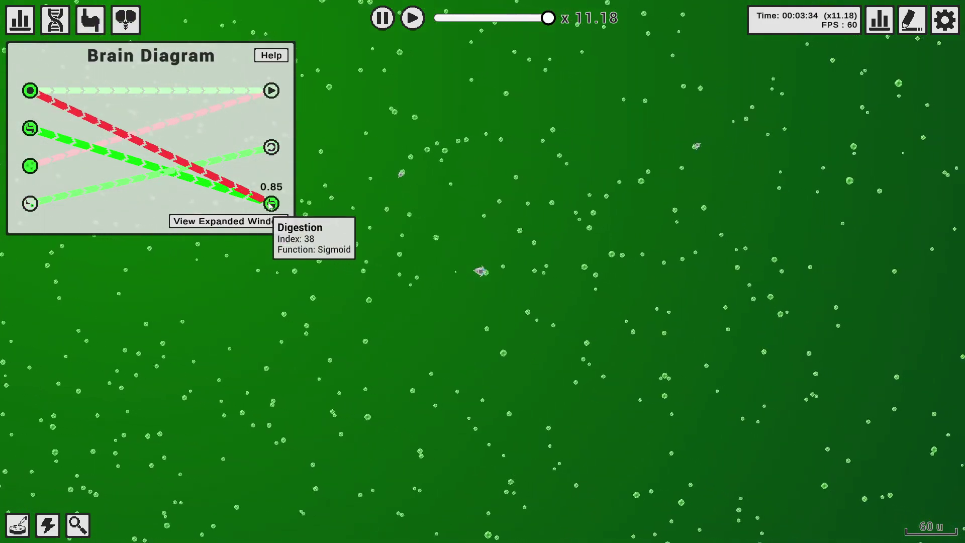
mouse_move(30, 165)
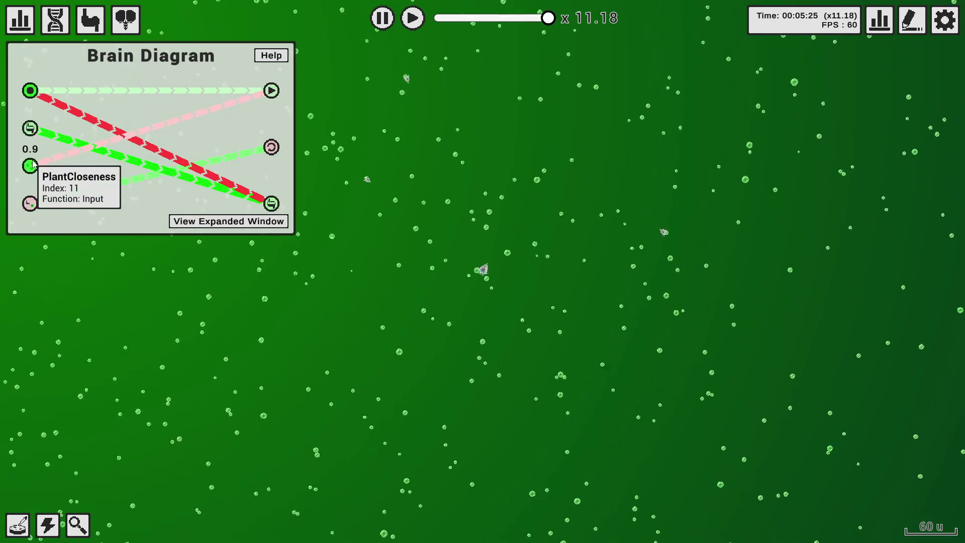
left_click(89, 18)
mouse_move(113, 223)
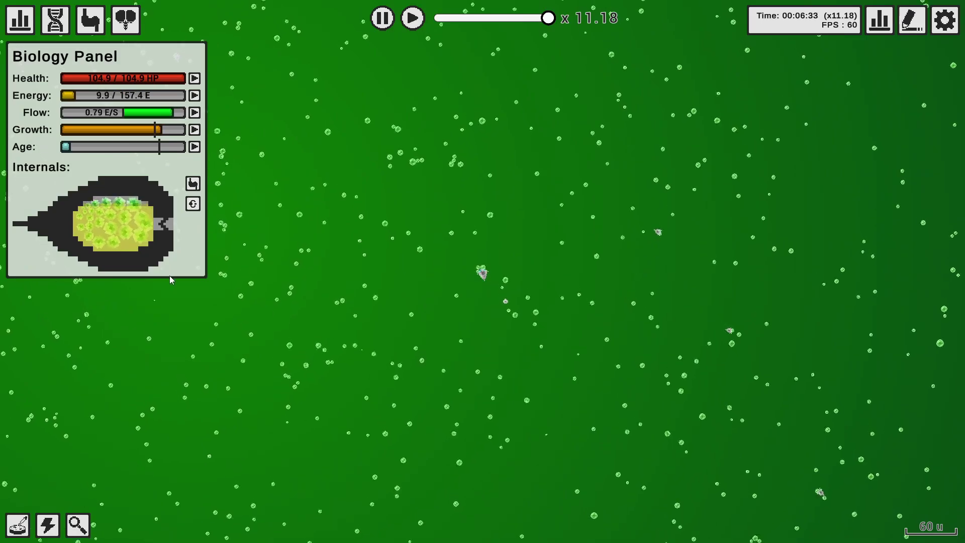
Expand the followed bibite's Energy Flow Details and Energy breakdowns.
left_click(195, 113)
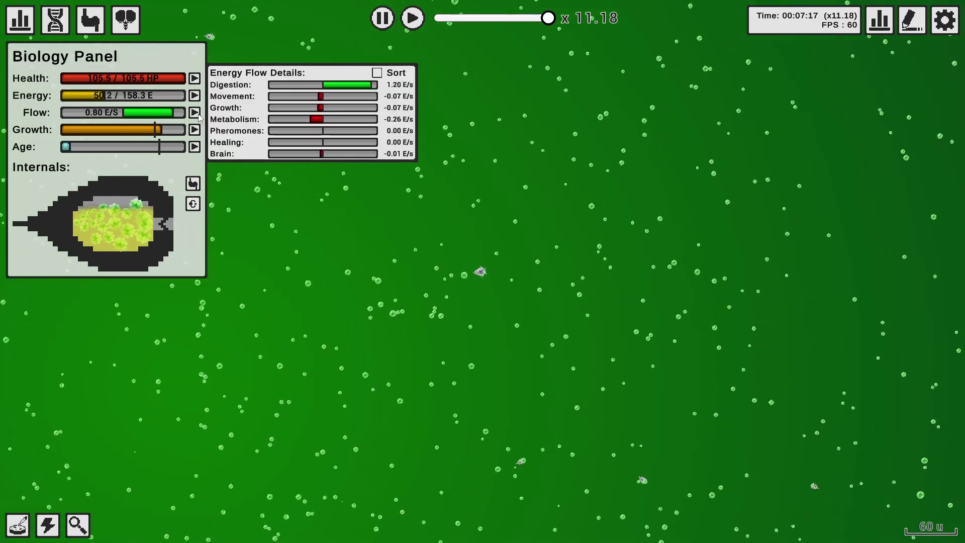
left_click(195, 96)
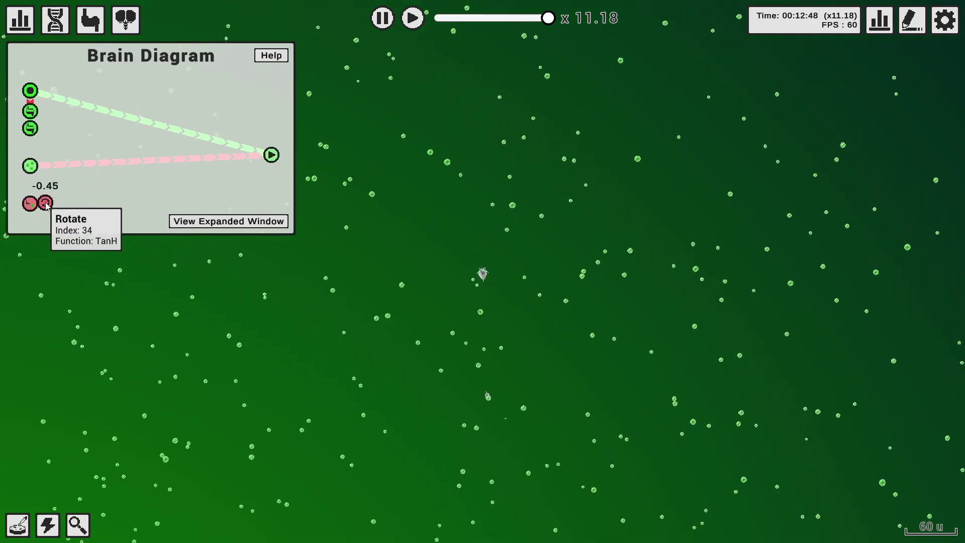
Move the Rotate node to the outputs side, then toggle Biology and back to the brain diagram.
left_click_drag(29, 210, 270, 199)
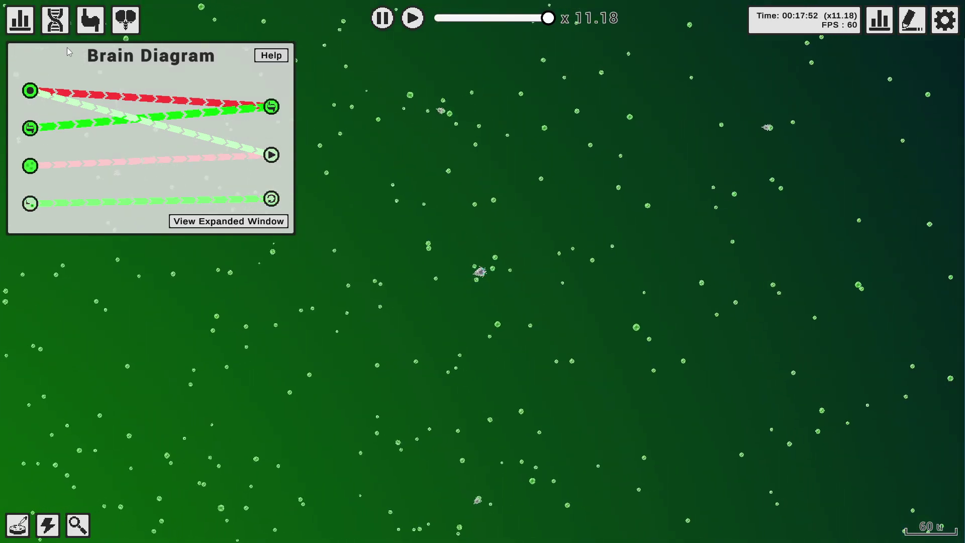
left_click(125, 20)
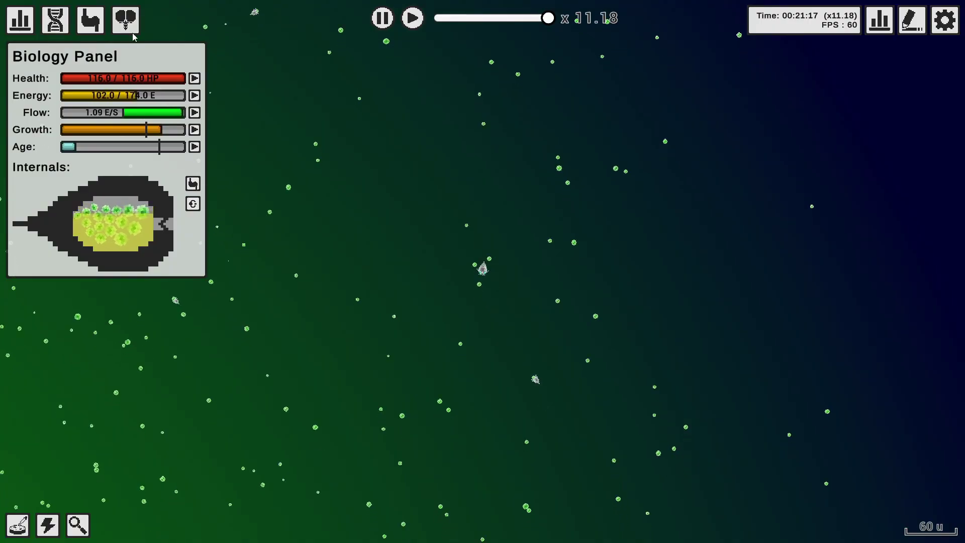
left_click(125, 19)
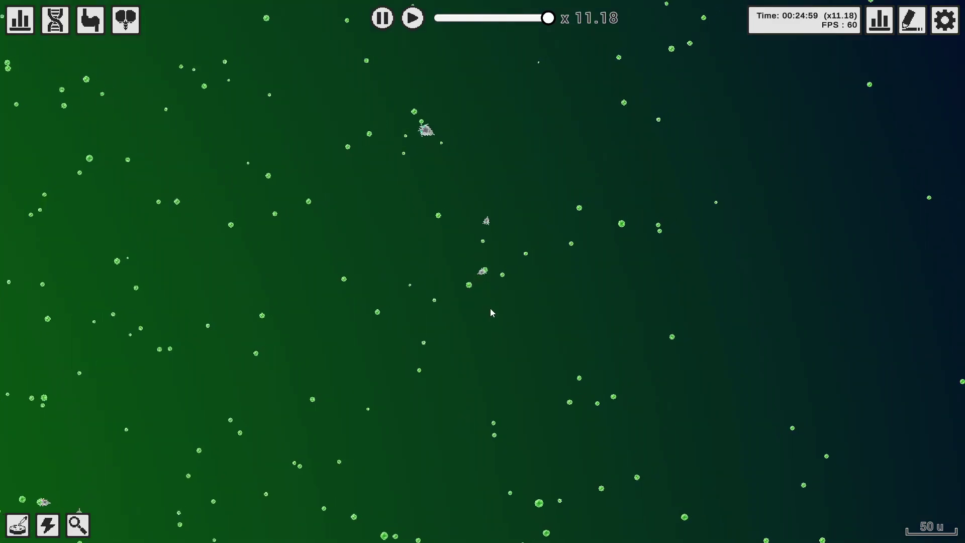
scroll(490, 309, "up", 4)
scroll(488, 287, "up", 4)
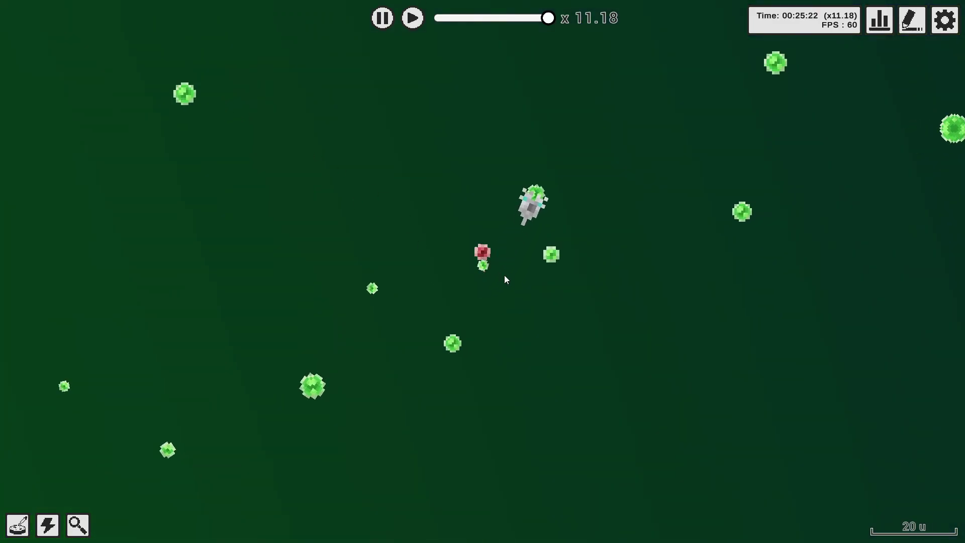
Select a bibite to keep it centred in the wide world view.
left_click(570, 100)
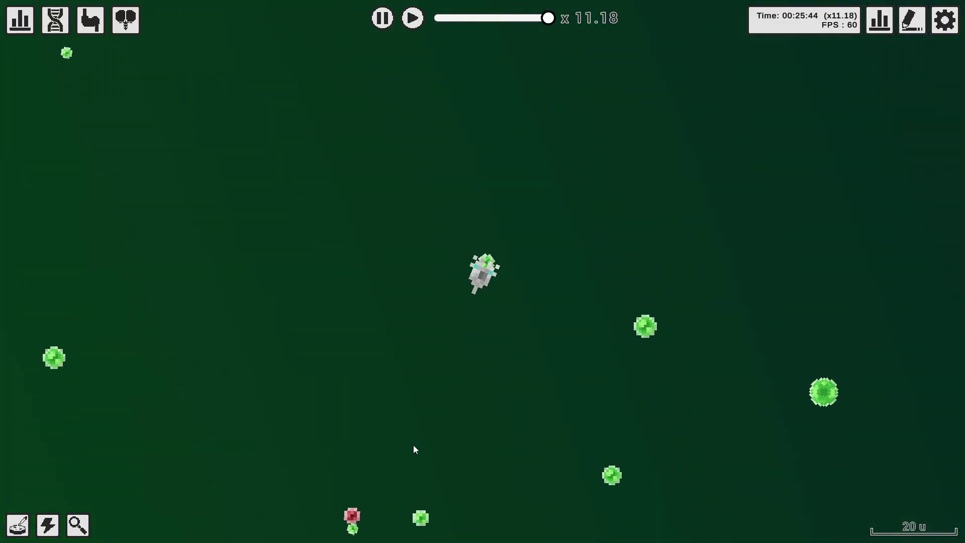
scroll(483, 275, "down", 8)
scroll(485, 312, "down", 2)
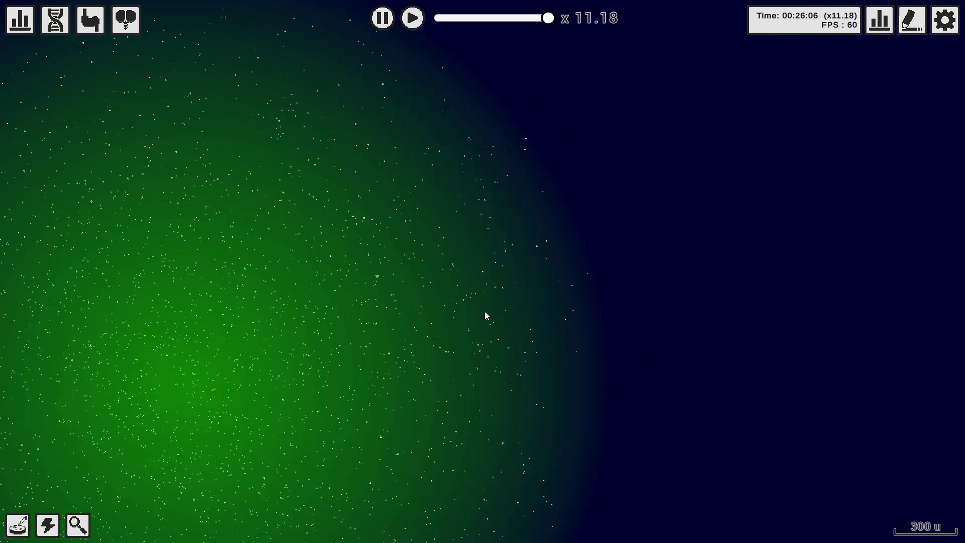
scroll(485, 312, "up", 5)
scroll(487, 314, "up", 2)
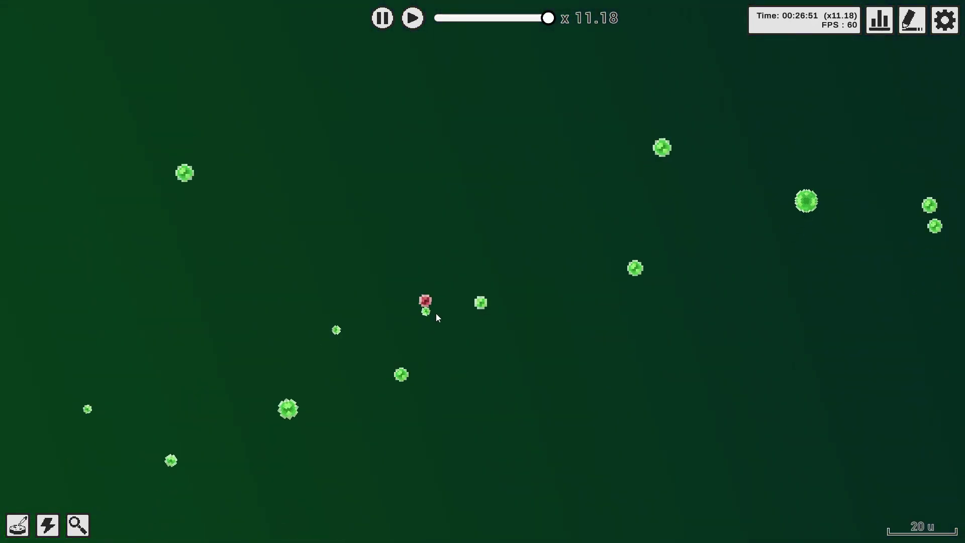
scroll(446, 302, "up", 2)
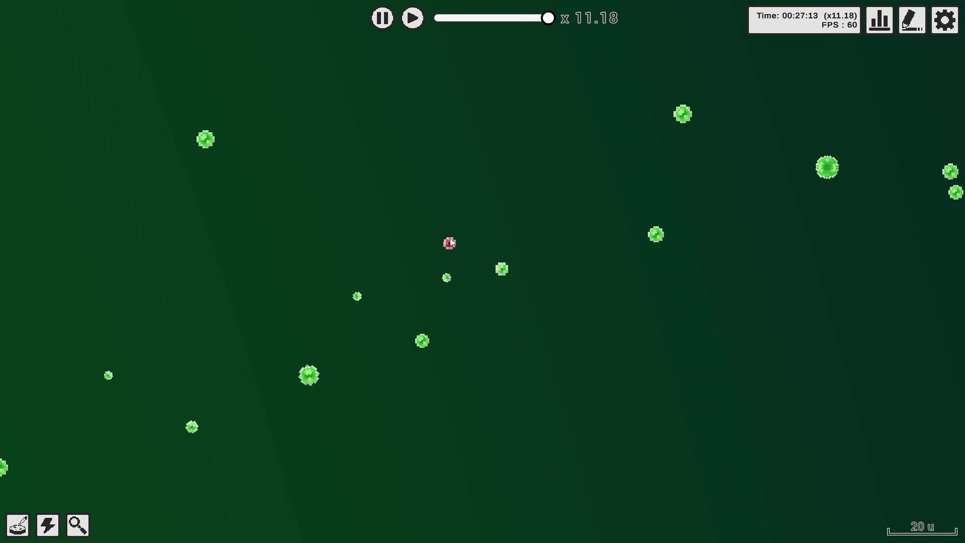
scroll(447, 238, "up", 2)
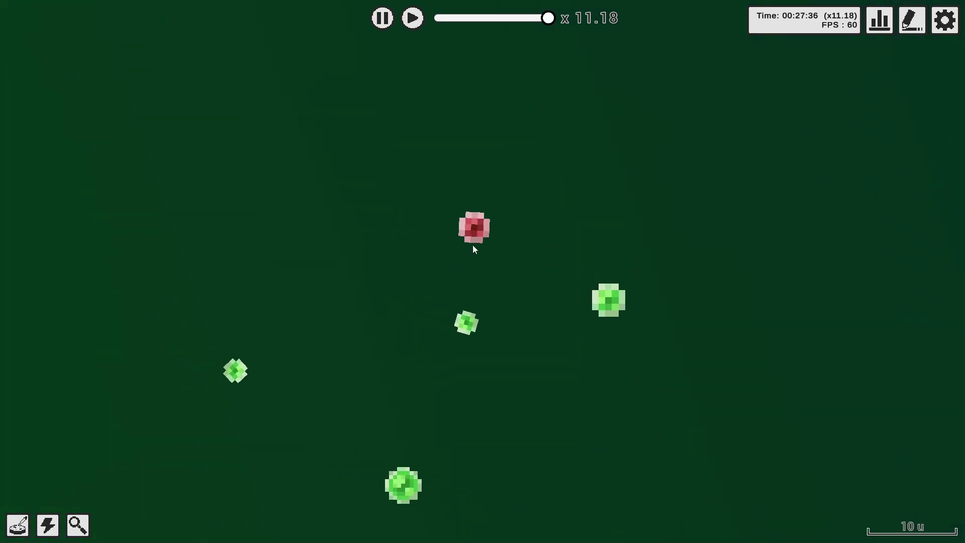
scroll(446, 250, "up", 2)
scroll(470, 260, "up", 3)
scroll(469, 261, "up", 2)
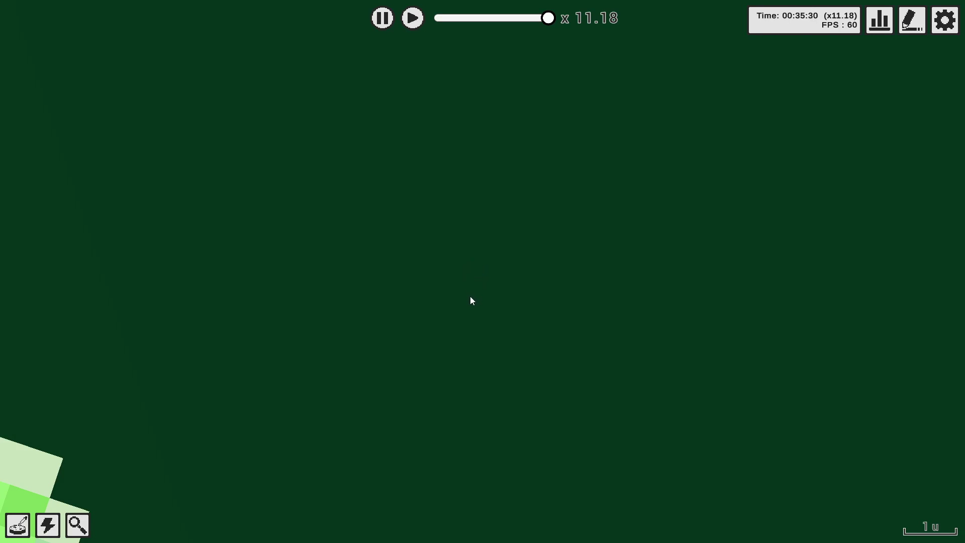
scroll(473, 281, "down", 3)
scroll(473, 282, "down", 2)
scroll(474, 281, "down", 2)
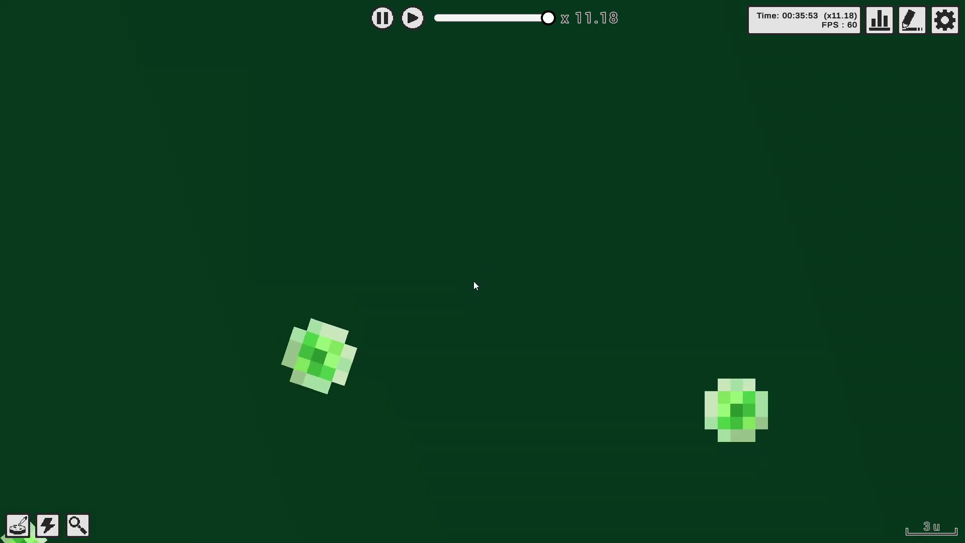
scroll(473, 281, "down", 8)
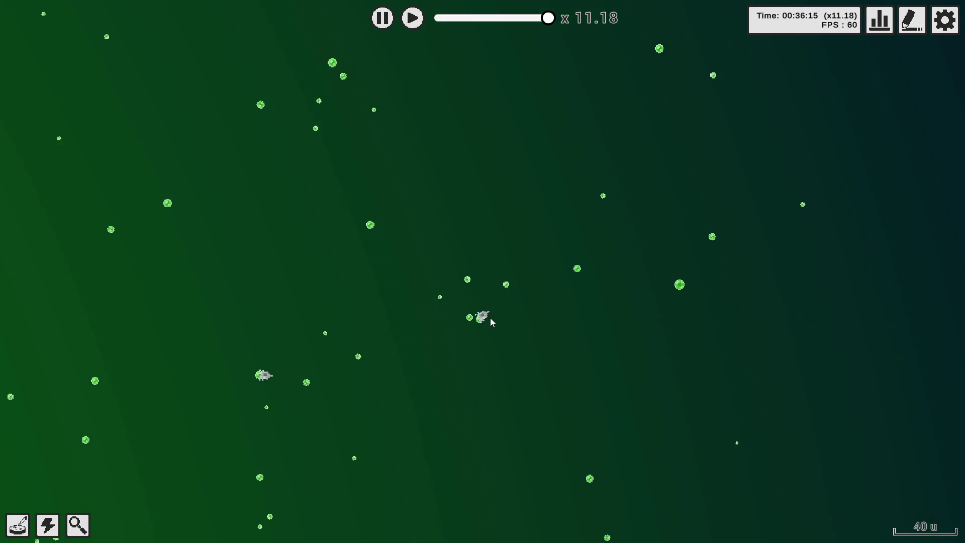
Follow a bibite and check its biology and stomach details, about 92% plant matter.
left_click(483, 317)
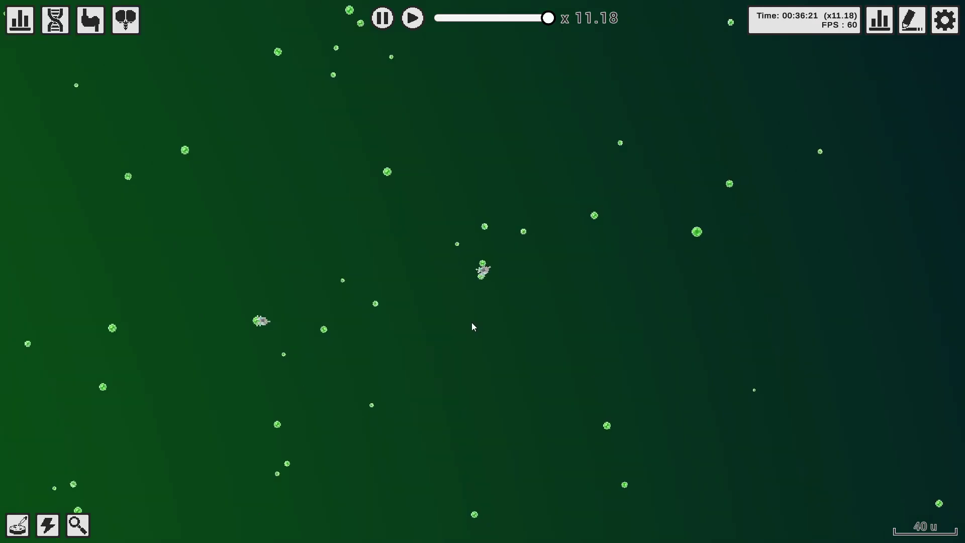
left_click(91, 19)
left_click(125, 19)
left_click(91, 18)
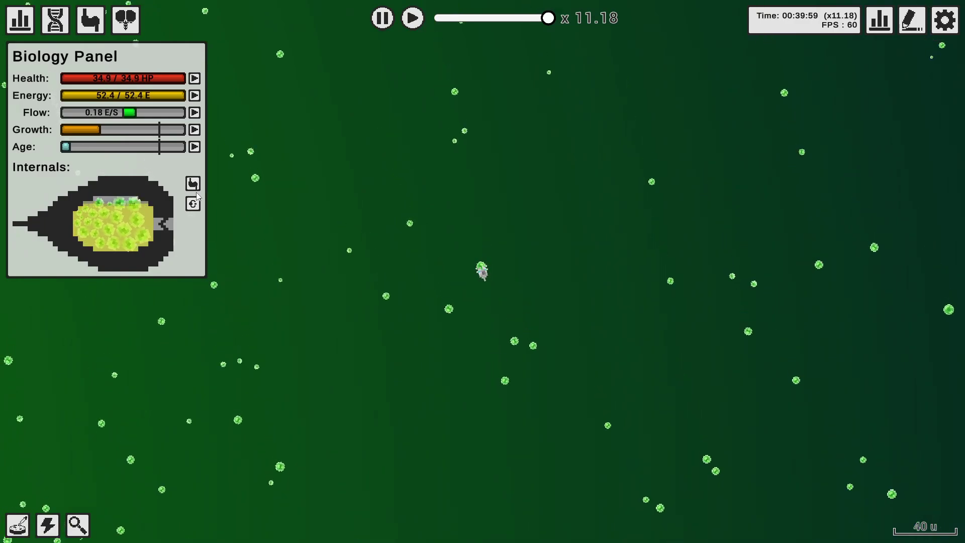
left_click(121, 223)
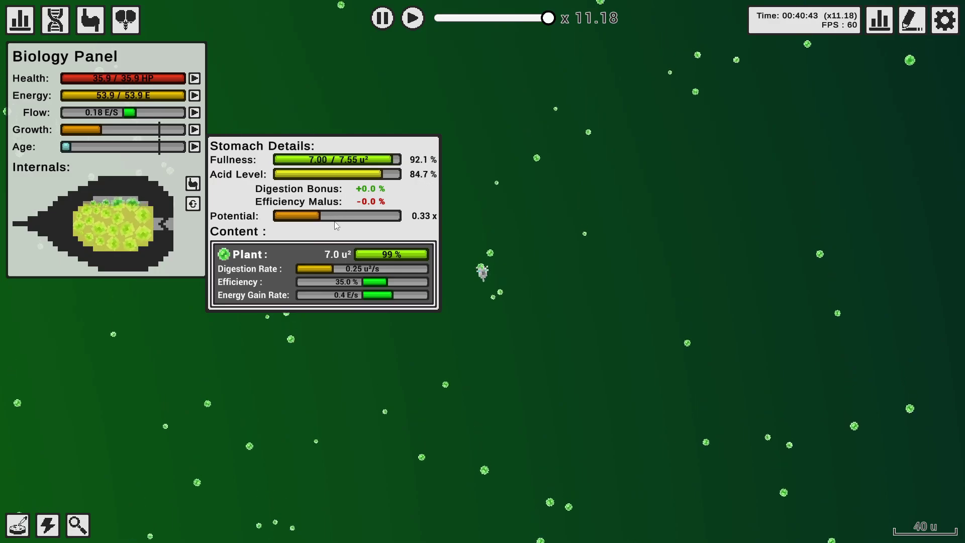
Rearrange the output nodes in the bibite's brain diagram, repositioning the Rotate node.
left_click(125, 20)
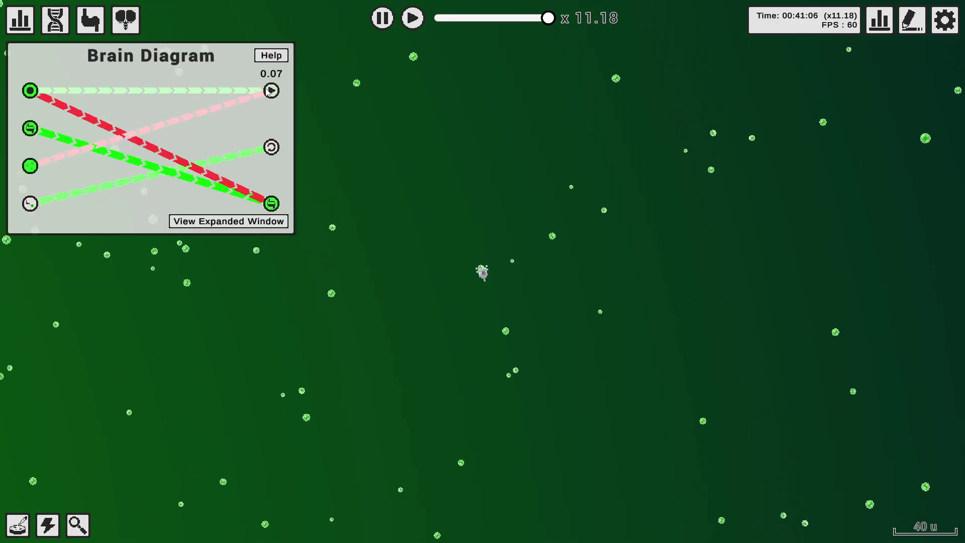
left_click_drag(270, 90, 199, 211)
left_click_drag(270, 203, 156, 137)
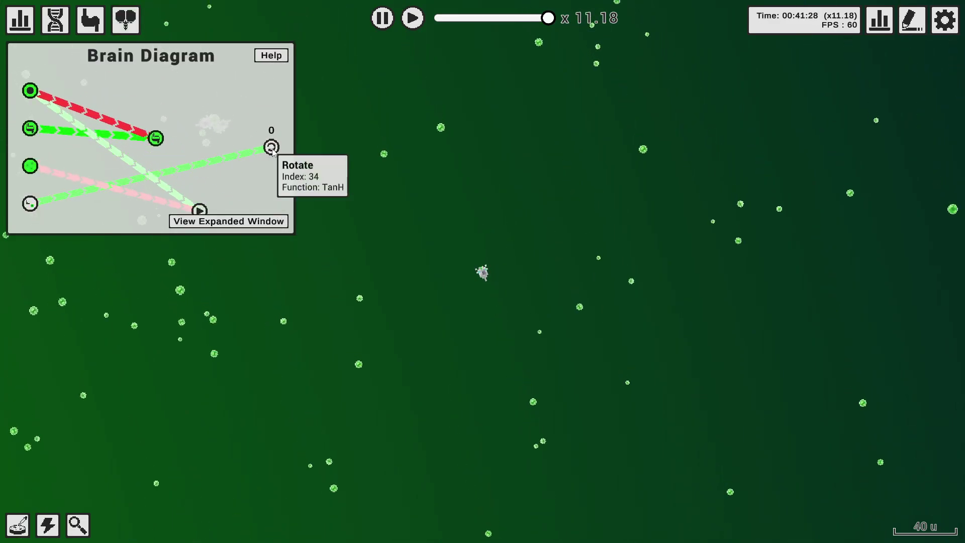
left_click_drag(271, 147, 152, 90)
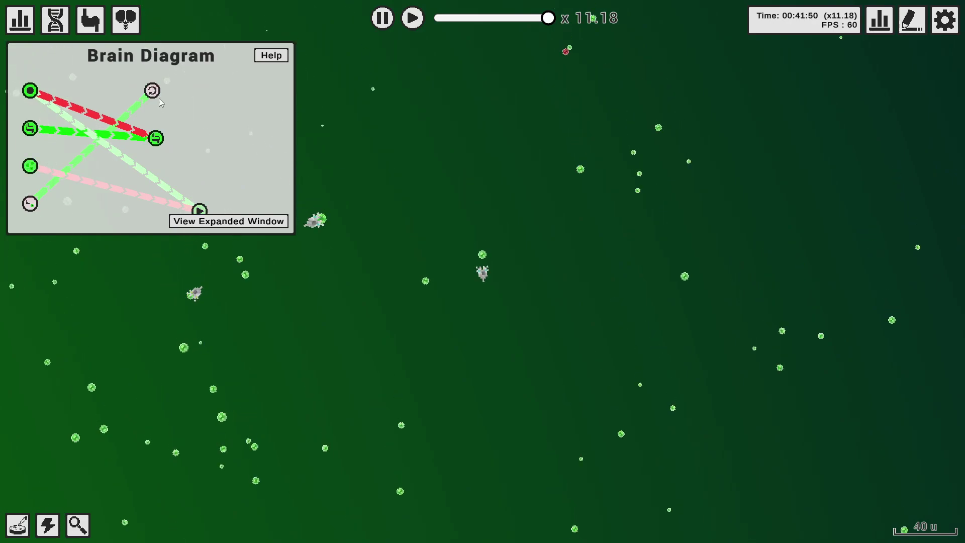
mouse_move(152, 90)
left_mouse_down()
mouse_move(88, 209)
mouse_move(180, 153)
left_mouse_up()
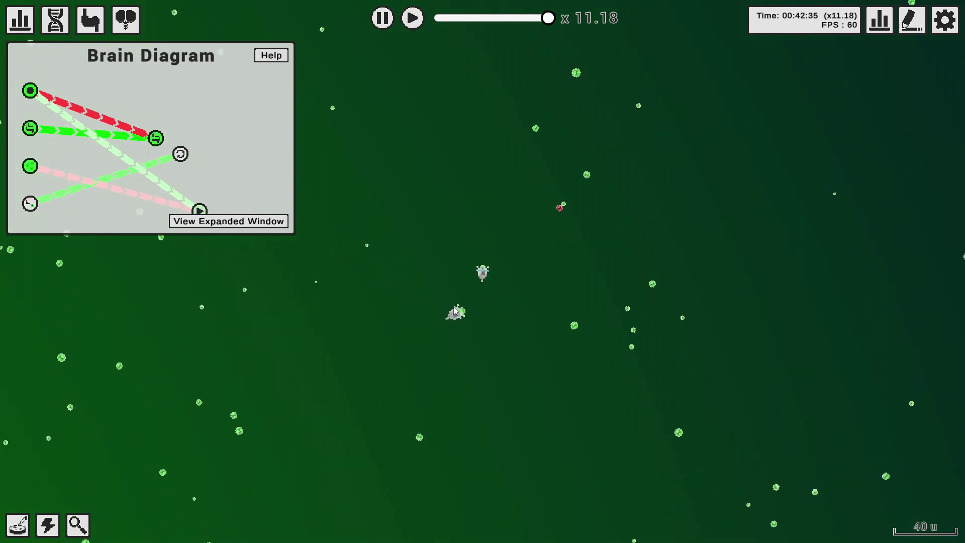
Run the brain activity animation in the expanded brain window, then close it.
left_click(227, 221)
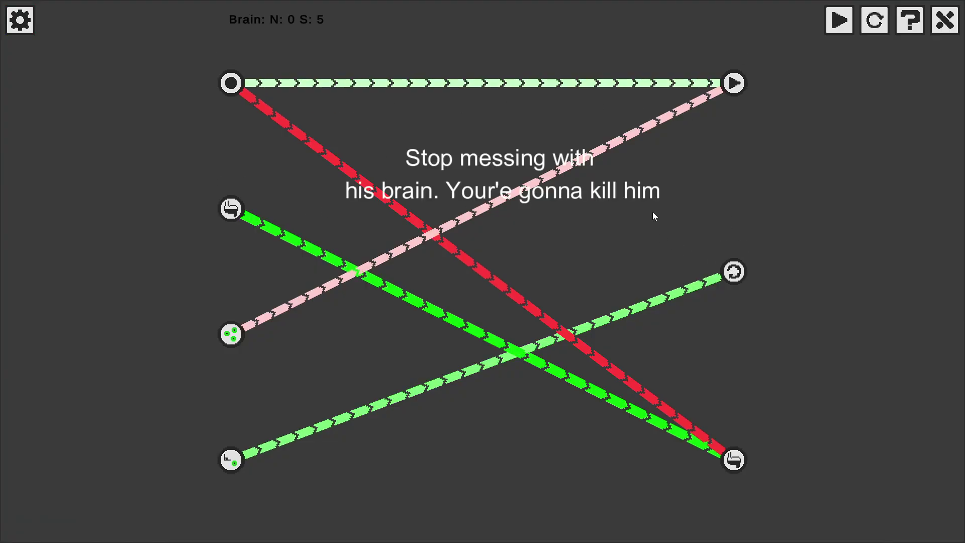
left_click(839, 20)
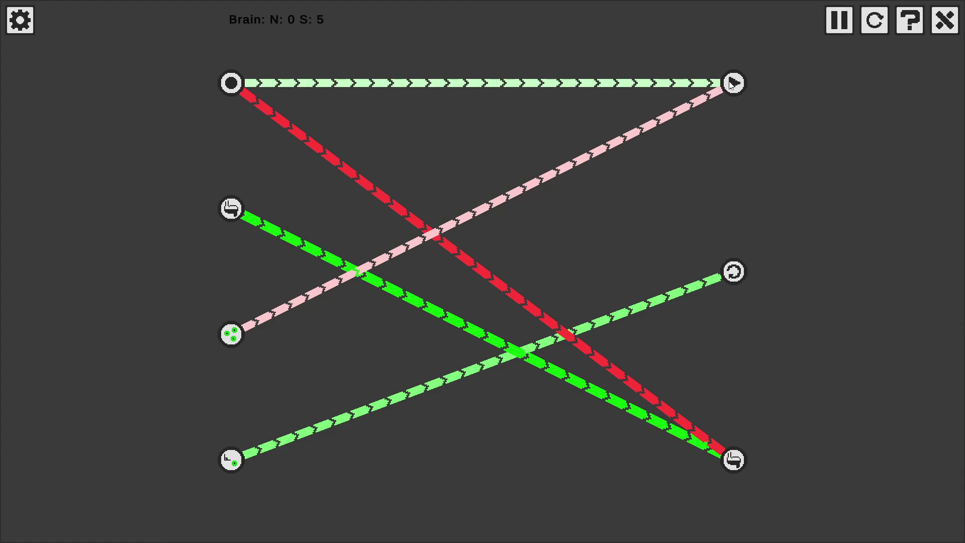
left_click(946, 20)
Move an output node up, close the brain diagram, and centre the view on the pellet-filled dish.
left_click_drag(199, 209, 142, 90)
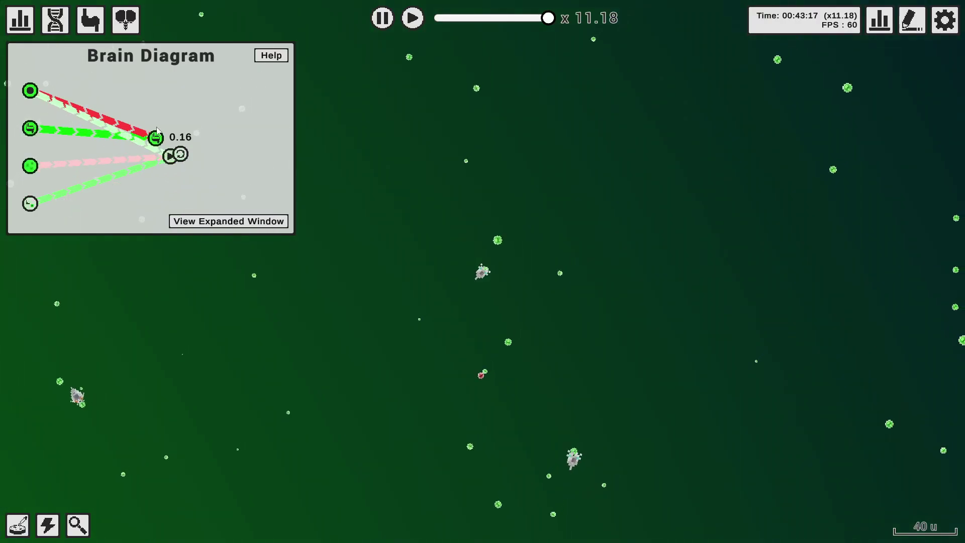
left_click(125, 20)
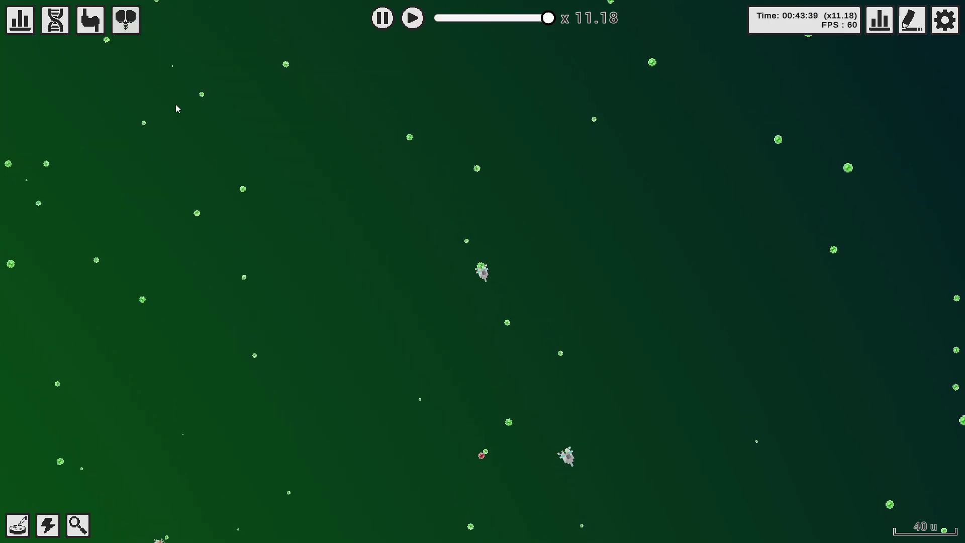
scroll(380, 310, "down", 5)
scroll(412, 352, "down", 3)
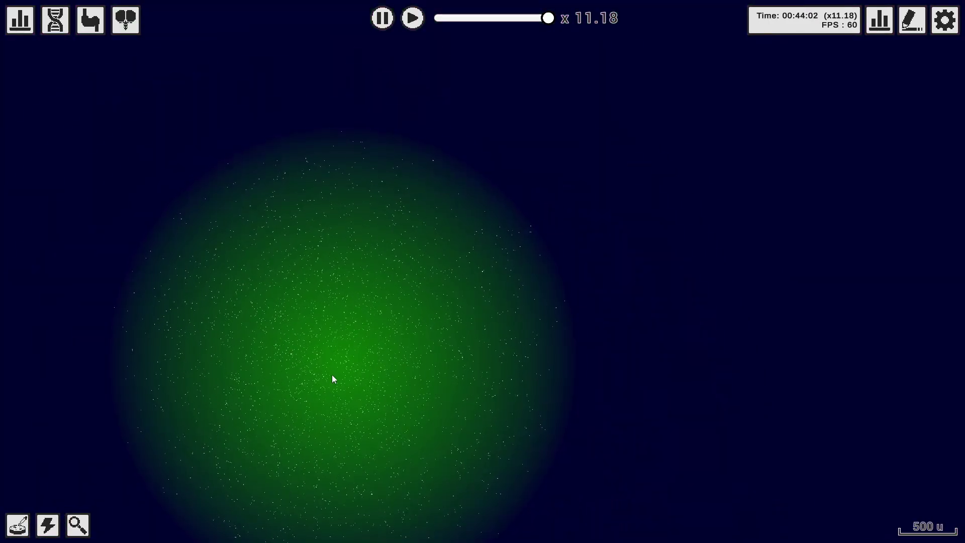
left_click_drag(331, 375, 381, 259)
scroll(380, 259, "up", 2)
scroll(379, 263, "up", 1)
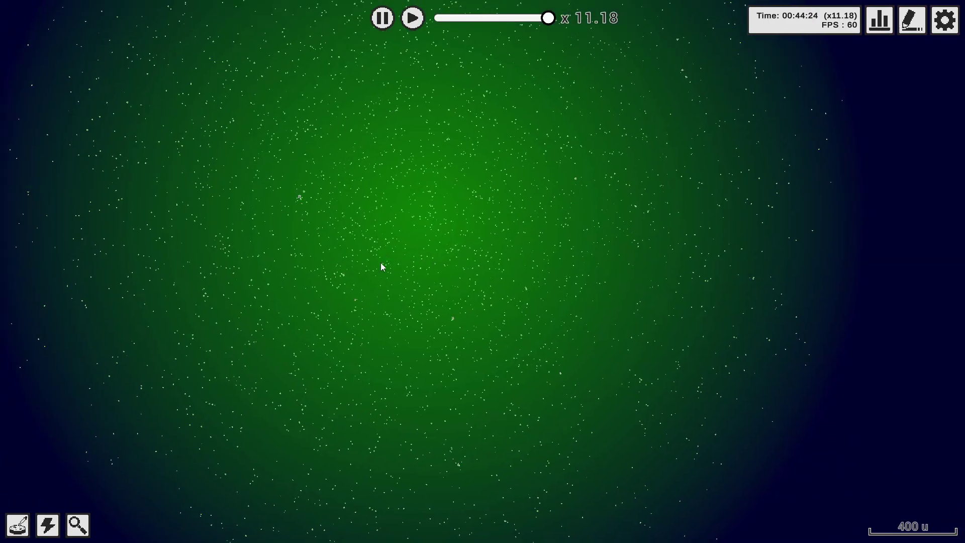
scroll(377, 268, "up", 2)
scroll(375, 272, "up", 1)
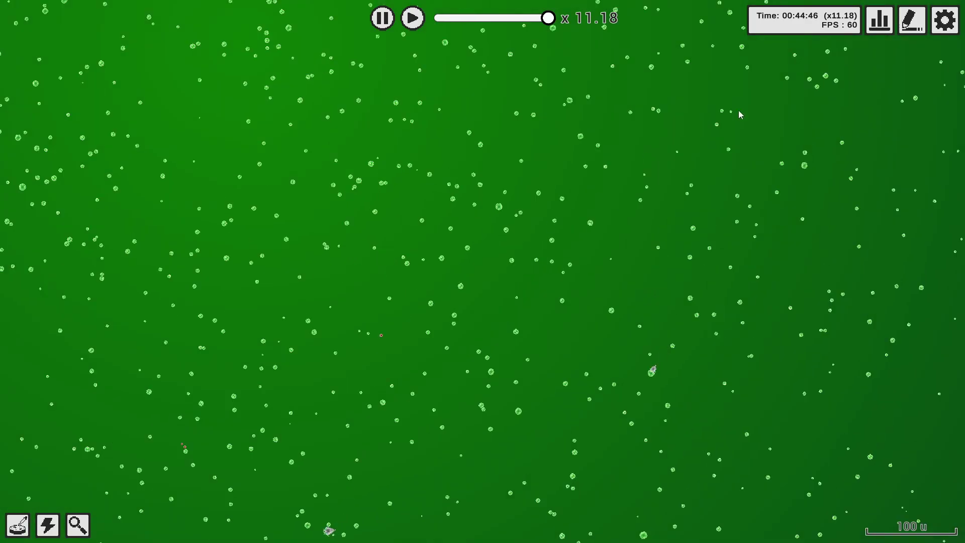
left_click(18, 525)
Spawn a batch of Vulture template bibites among the pellets and view one's brain diagram.
left_click(19, 499)
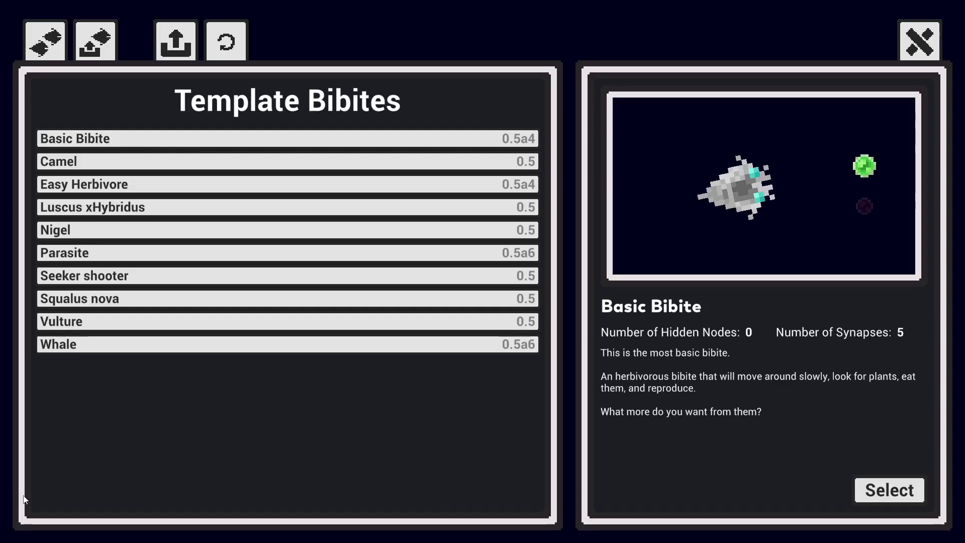
left_click(72, 324)
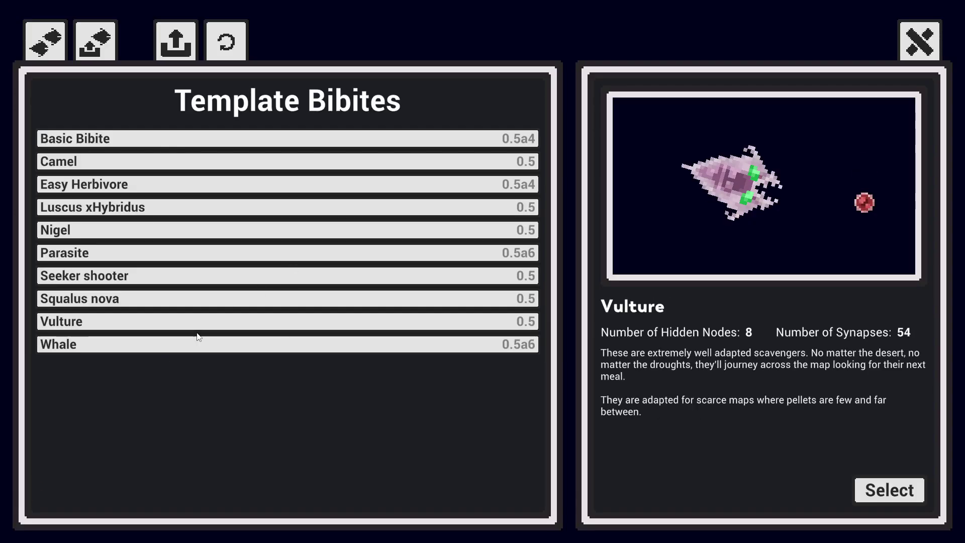
left_click(888, 490)
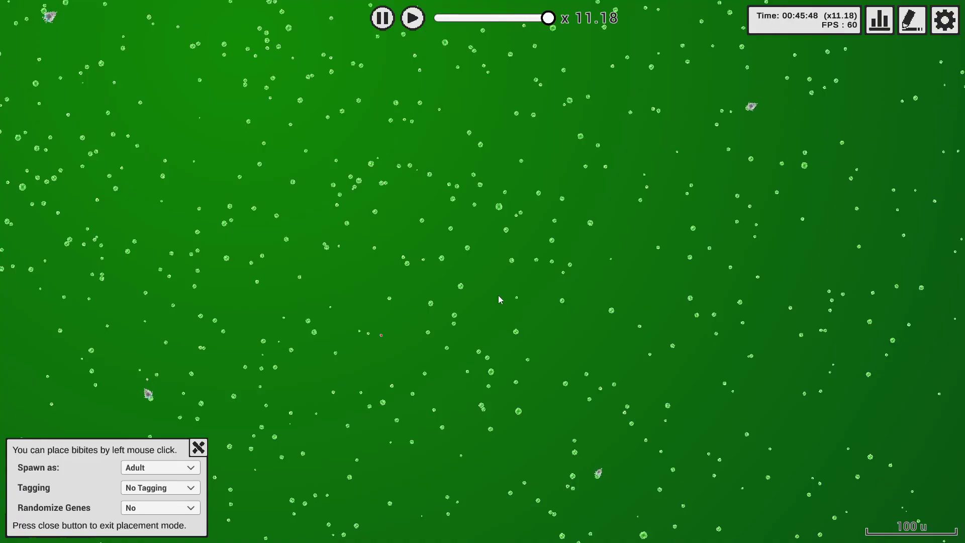
left_click(375, 309)
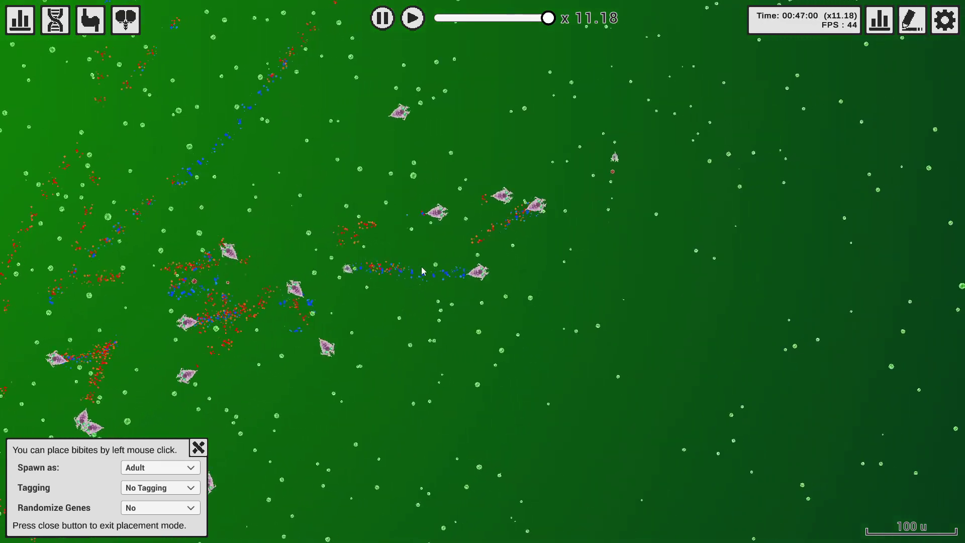
scroll(430, 287, "up", 3)
scroll(429, 287, "up", 1)
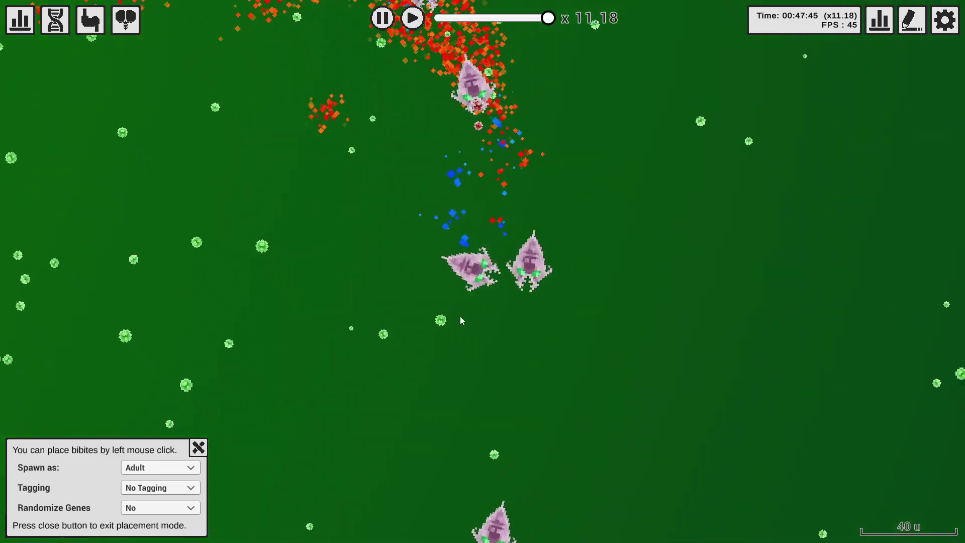
left_click(481, 279)
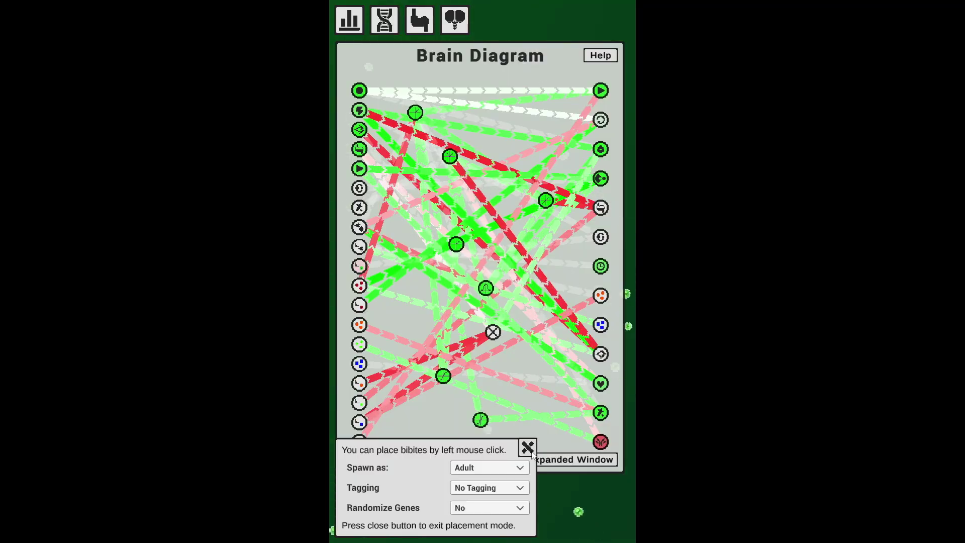
Exit bibite placement mode, keeping the new bibite's brain diagram with the Want2Eat node on screen.
left_click(527, 448)
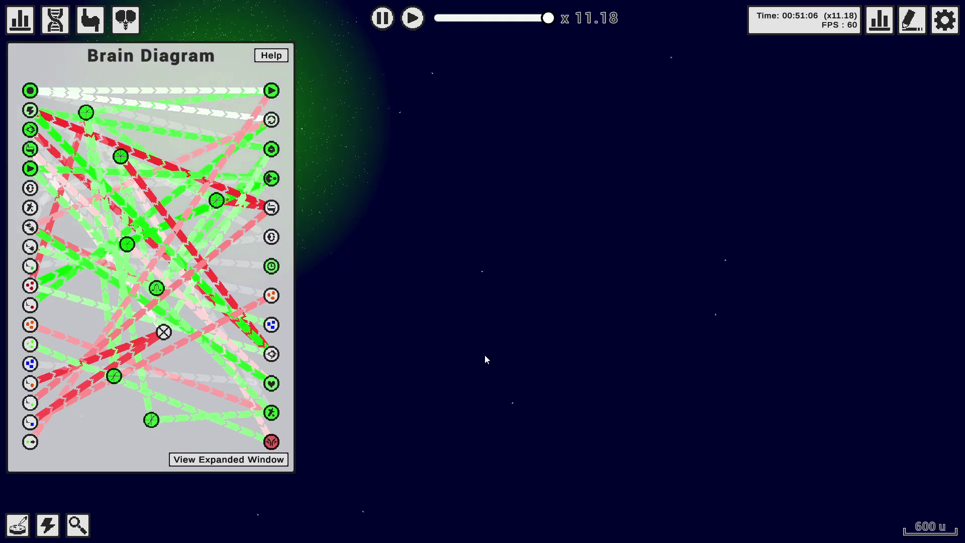
scroll(511, 345, "up", 1)
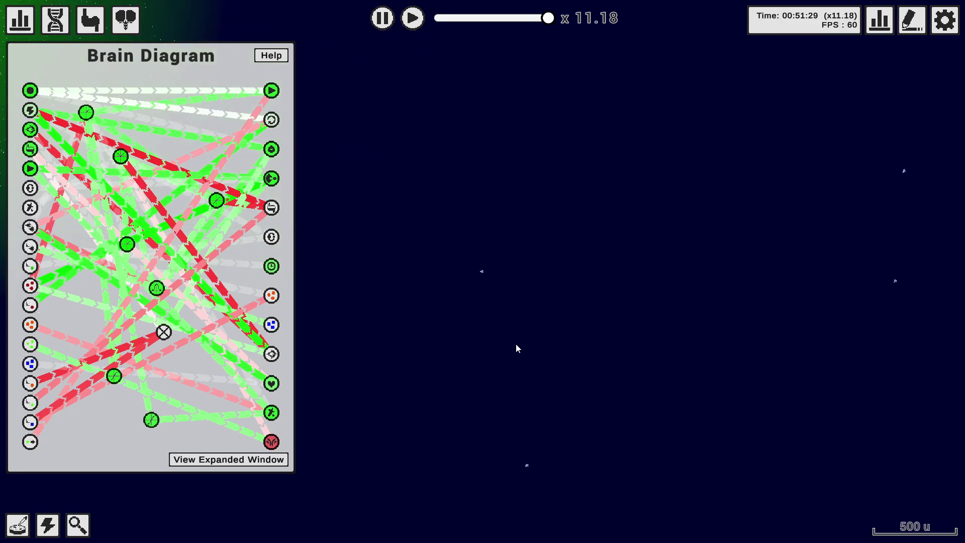
scroll(529, 438, "up", 2)
scroll(527, 435, "up", 3)
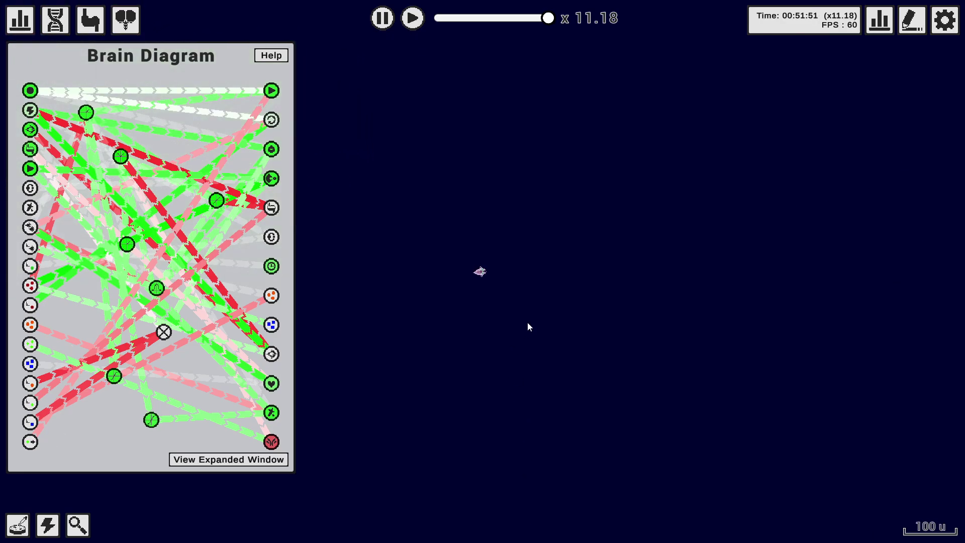
scroll(528, 307, "up", 1)
scroll(528, 308, "up", 2)
scroll(528, 308, "up", 2)
scroll(527, 308, "up", 1)
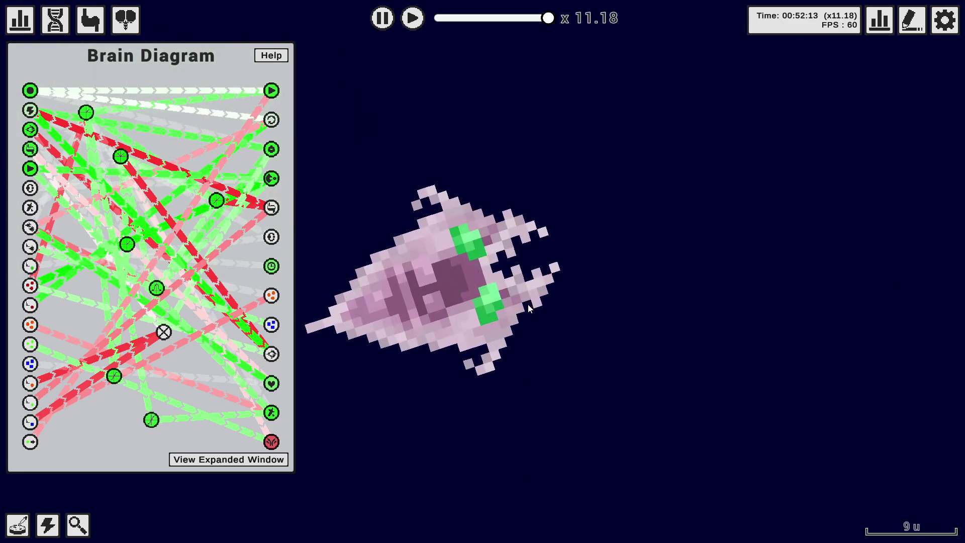
scroll(527, 308, "up", 1)
scroll(528, 307, "down", 1)
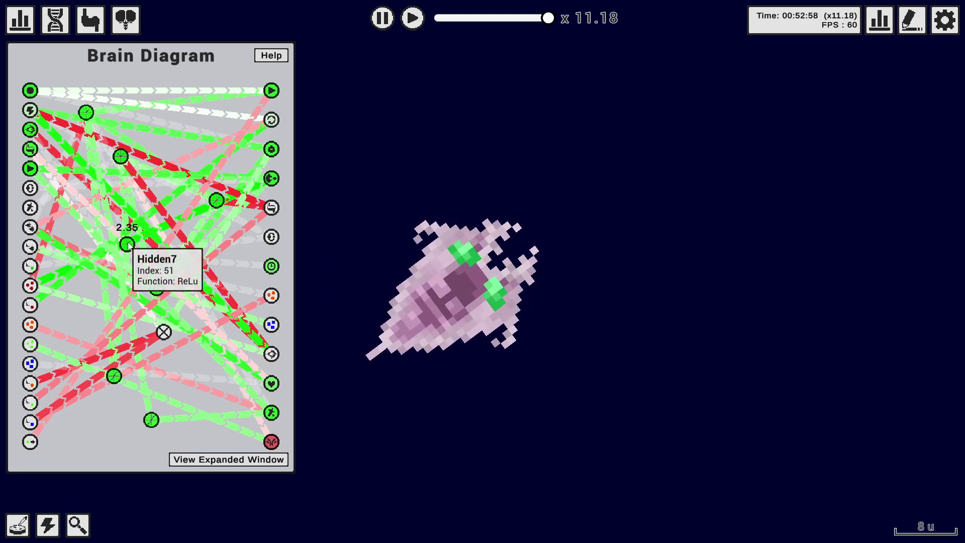
mouse_move(271, 178)
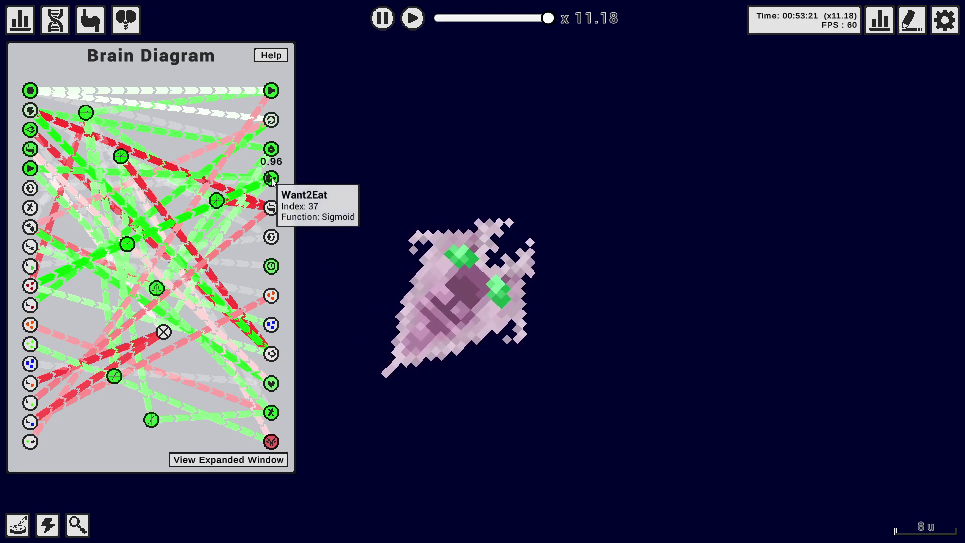
scroll(549, 320, "down", 3)
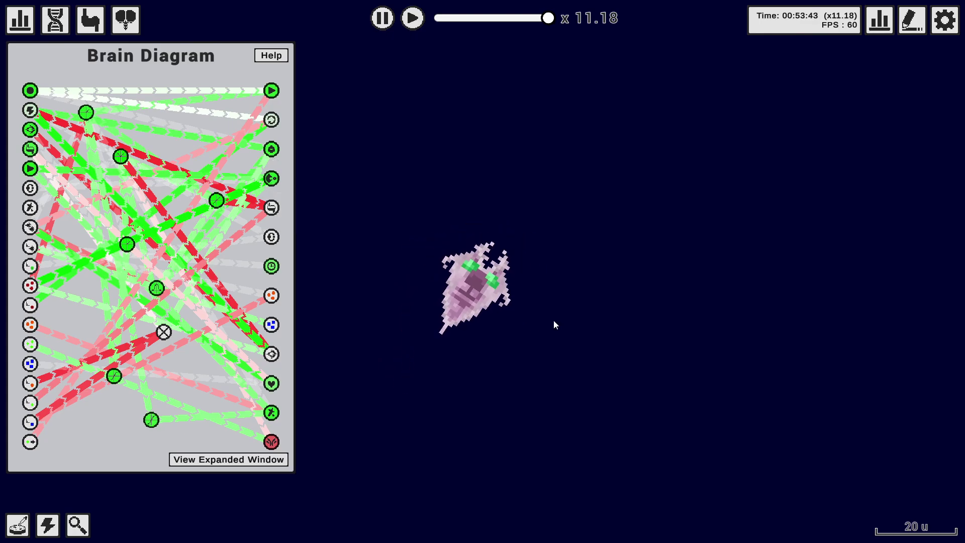
scroll(550, 320, "down", 2)
scroll(545, 324, "down", 2)
scroll(544, 325, "down", 2)
scroll(544, 324, "down", 2)
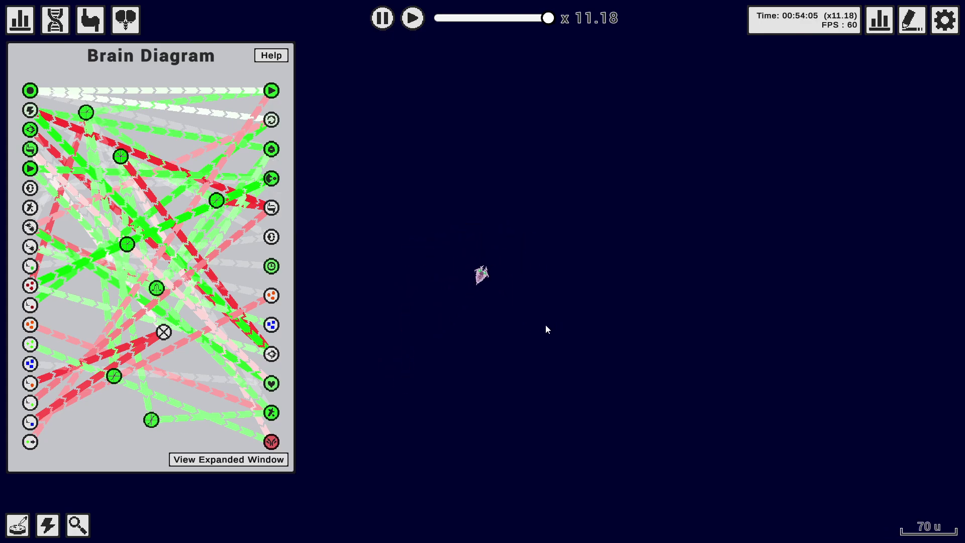
scroll(545, 324, "down", 1)
scroll(547, 334, "down", 2)
Bring up the pause menu with Save Game, Load Game and Settings.
key("Escape")
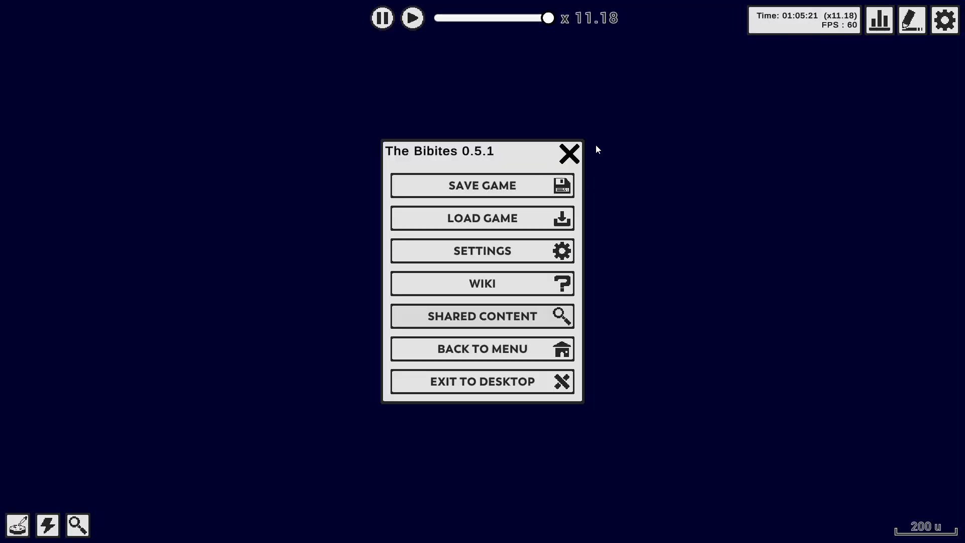
Dismiss the game menu to return to the plant-covered world.
left_click(569, 153)
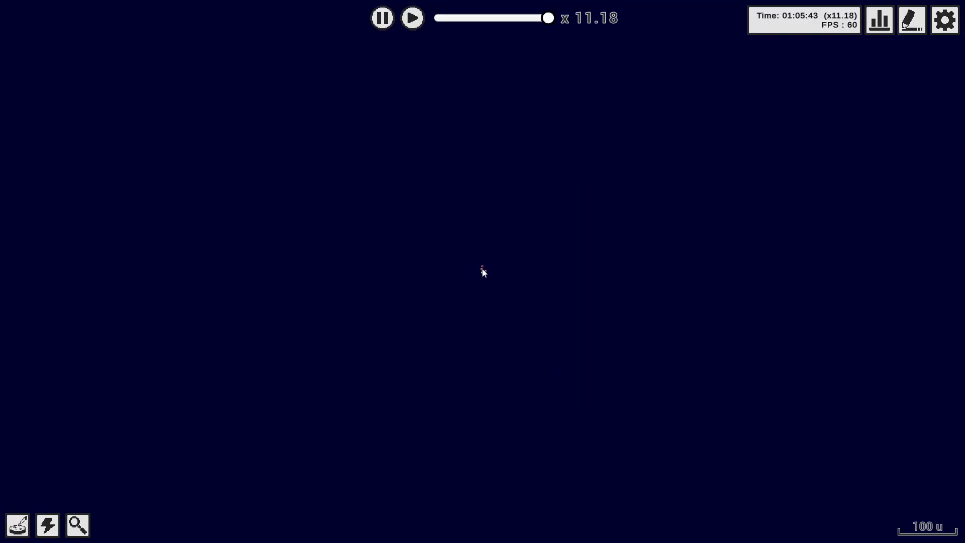
scroll(483, 272, "up", 5)
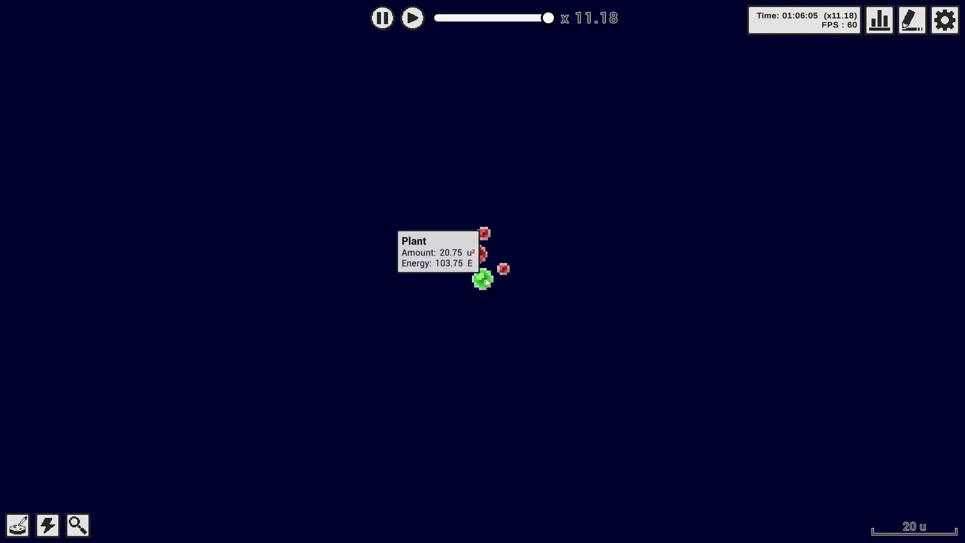
scroll(485, 278, "up", 2)
scroll(485, 277, "up", 3)
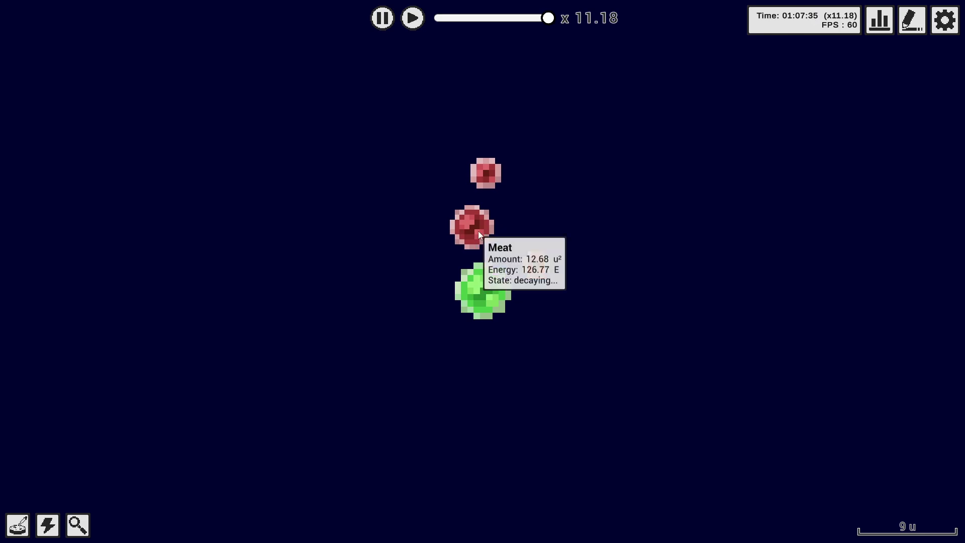
scroll(478, 231, "down", 5)
scroll(433, 286, "down", 4)
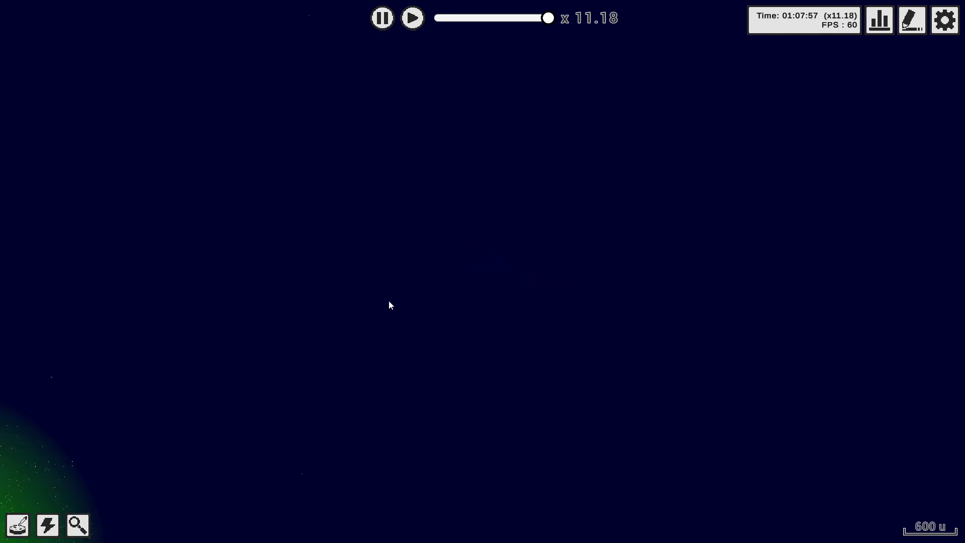
Pan to the green plant field and view a pink bibite's Biology Panel.
left_click_drag(387, 306, 555, 261)
left_click_drag(317, 400, 453, 357)
scroll(454, 357, "up", 2)
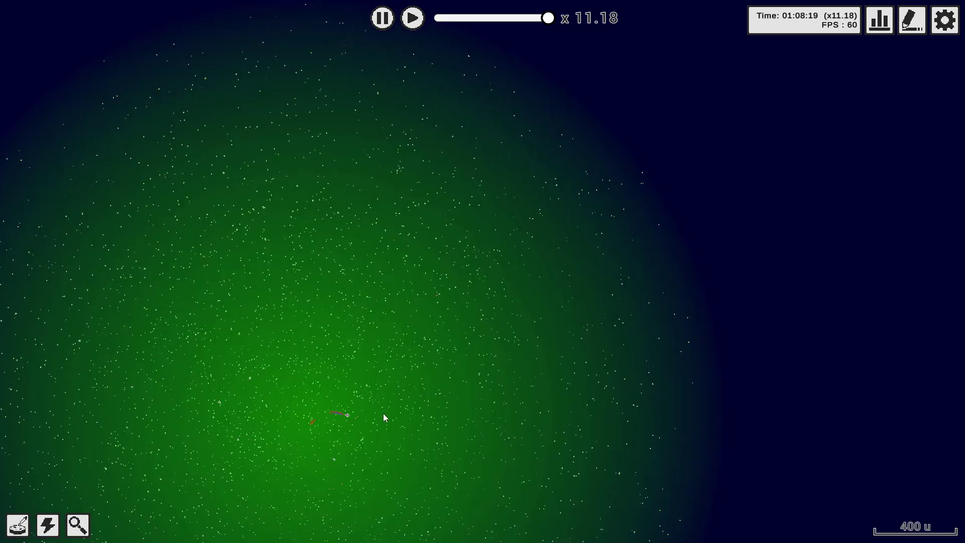
left_click_drag(383, 413, 531, 266)
scroll(523, 273, "up", 2)
scroll(523, 312, "up", 1)
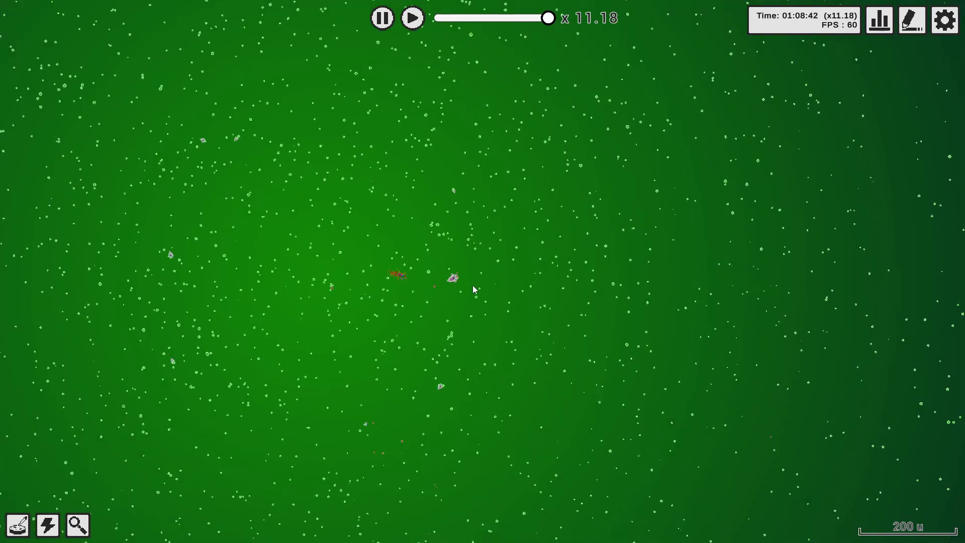
scroll(475, 288, "up", 2)
scroll(475, 289, "up", 2)
scroll(490, 279, "up", 2)
scroll(522, 262, "up", 1)
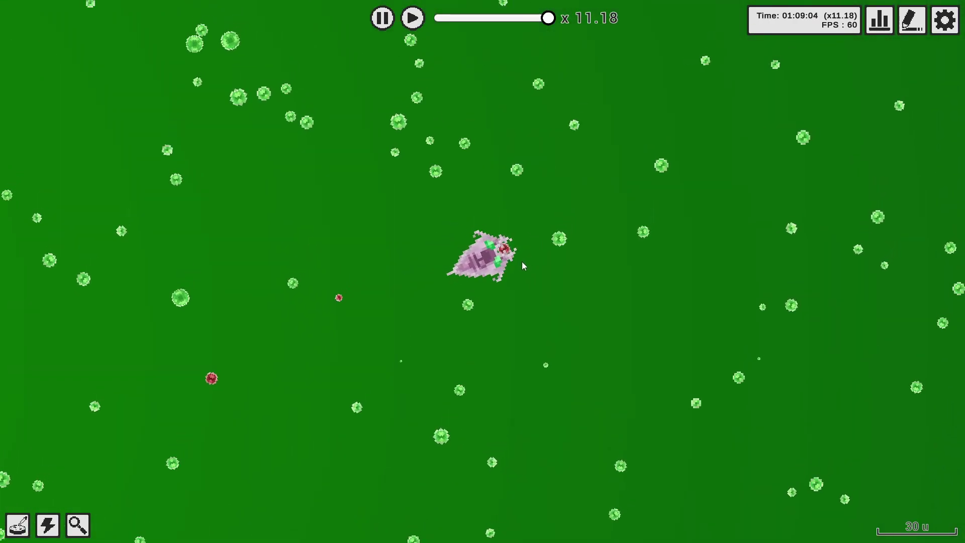
left_click(482, 260)
left_click(90, 19)
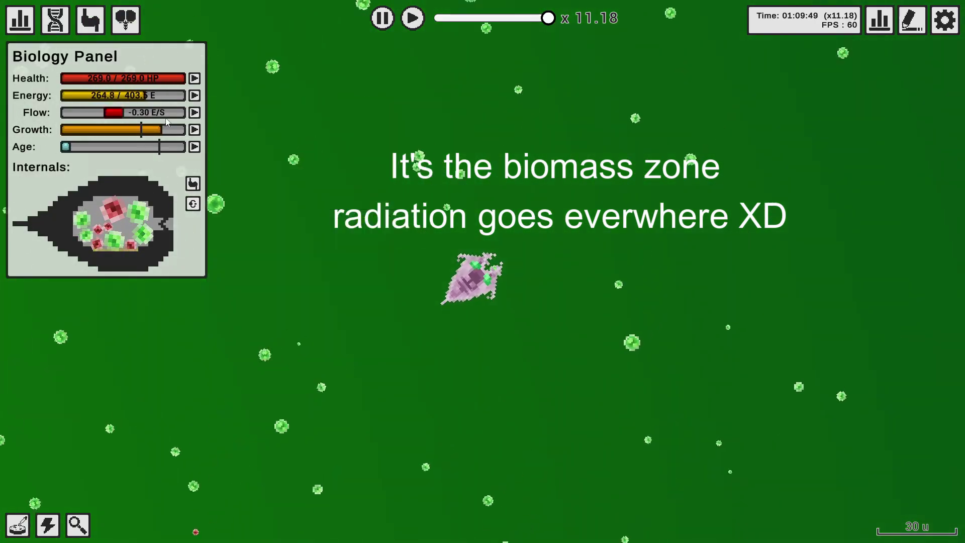
mouse_move(123, 113)
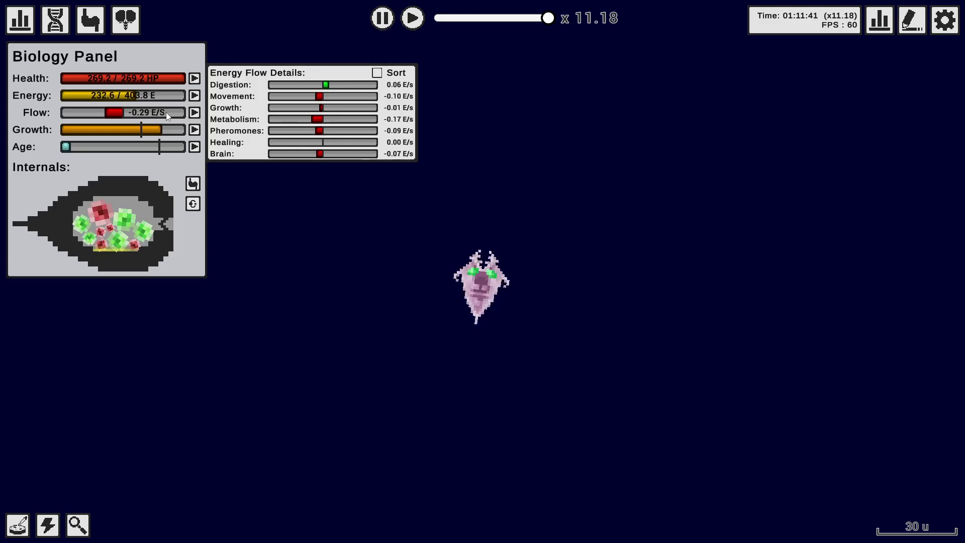
scroll(378, 388, "down", 5)
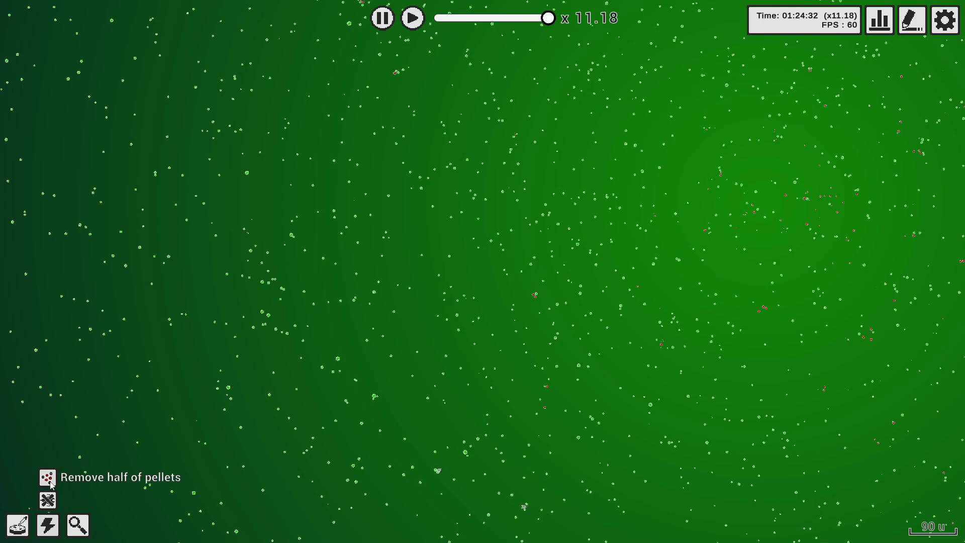
Start Place Pellets from the world editing tools and add a plant pellet cluster mid-view.
left_click(77, 525)
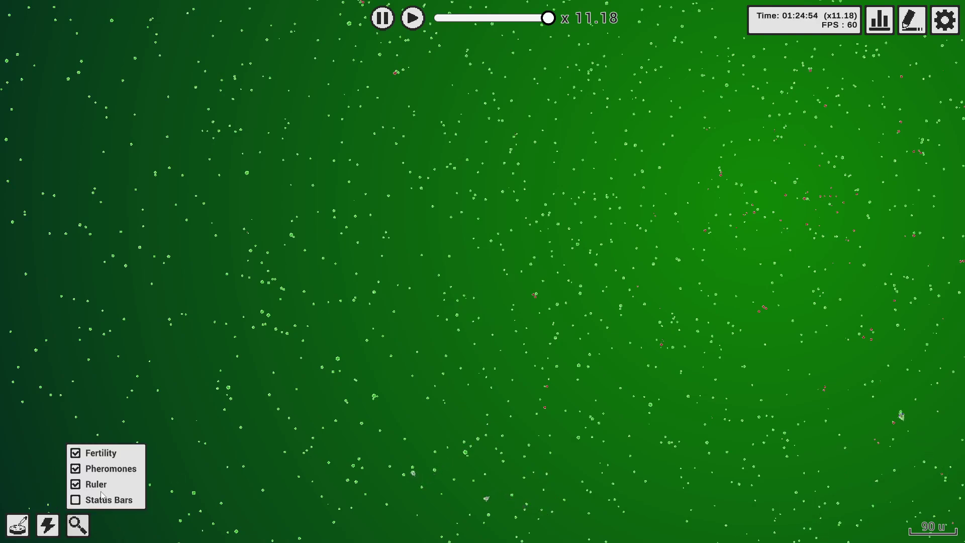
left_click(19, 524)
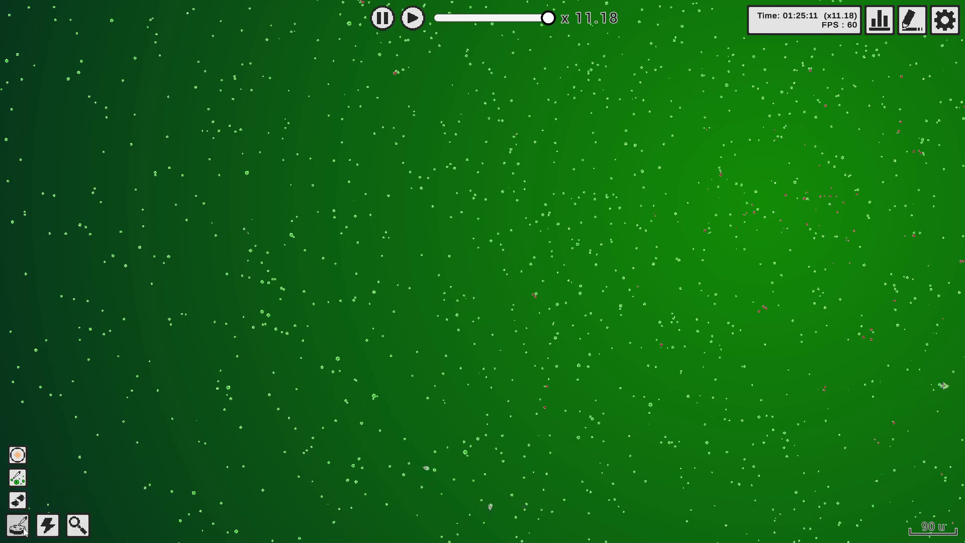
left_click(18, 478)
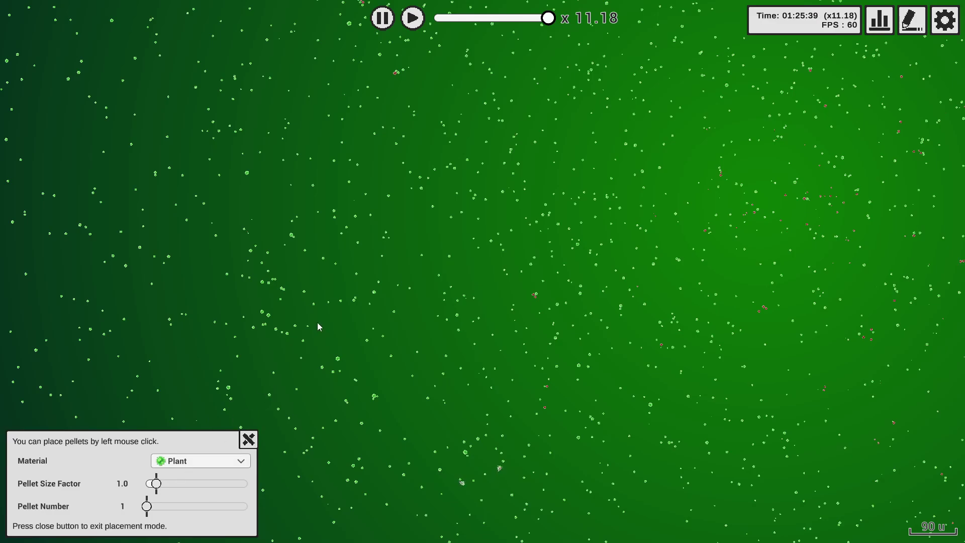
scroll(317, 324, "up", 2)
scroll(450, 330, "up", 3)
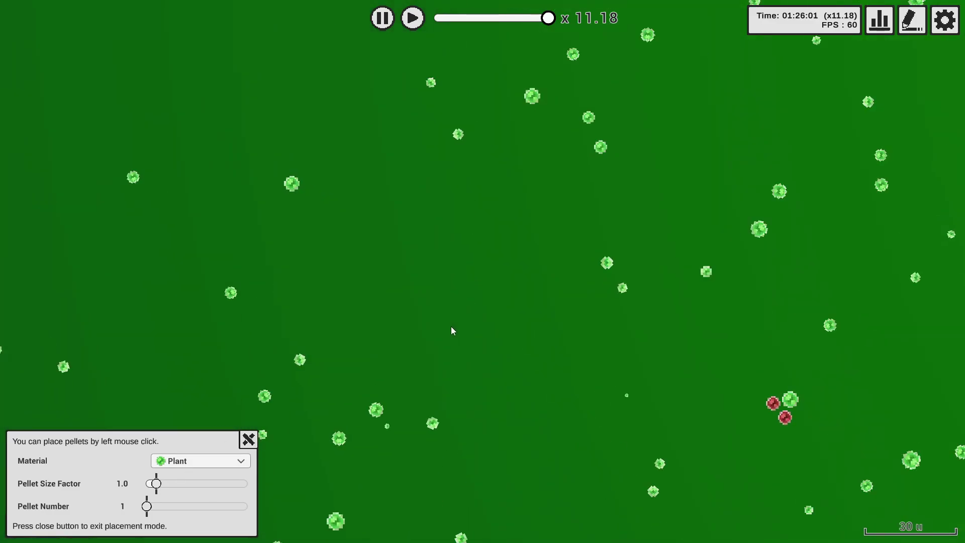
scroll(463, 294, "up", 3)
left_click(466, 269)
left_click(466, 270)
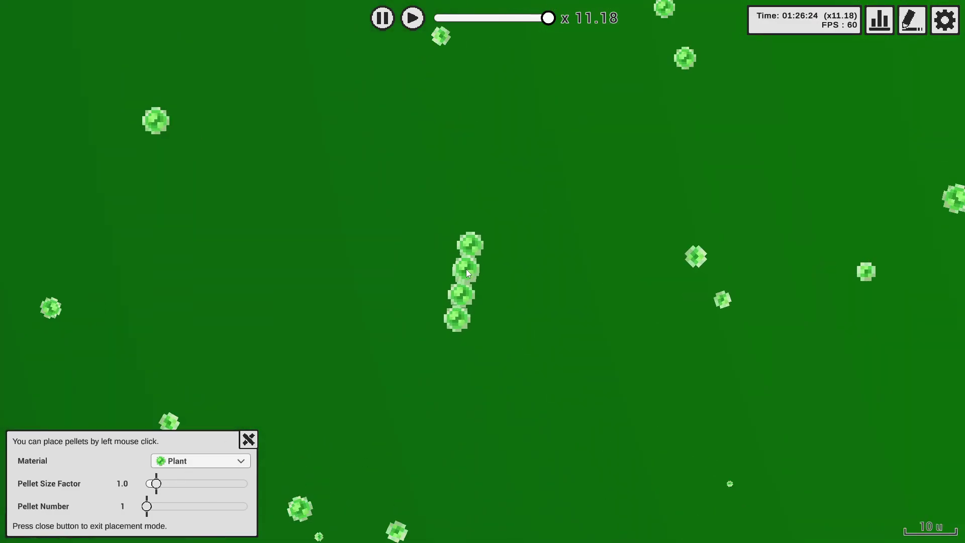
left_click(466, 269)
left_click(466, 269)
left_click(466, 269)
left_click(466, 270)
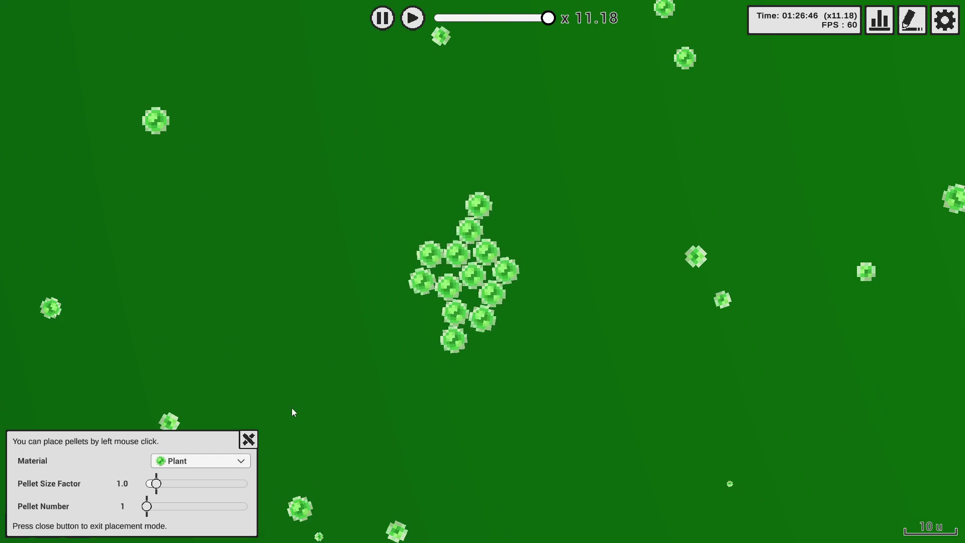
Switch pellet material to Meat and pile meat pellets left of the plants.
left_click(183, 460)
left_click(184, 488)
left_click(367, 281)
left_click(368, 281)
left_click(373, 269)
left_click(372, 269)
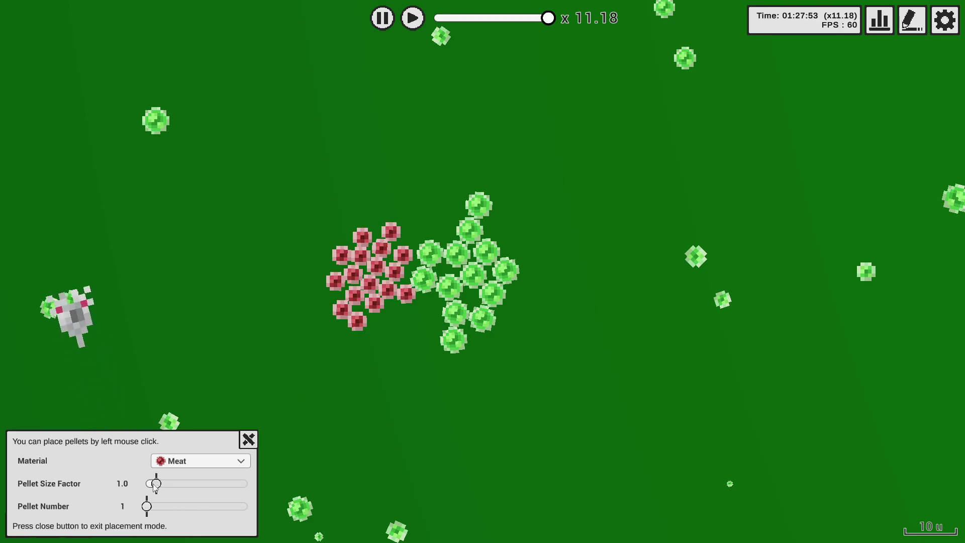
Raise Pellet Size Factor to 10 and place large meat pellets beside the clusters.
left_click_drag(155, 483, 246, 484)
left_click(267, 482)
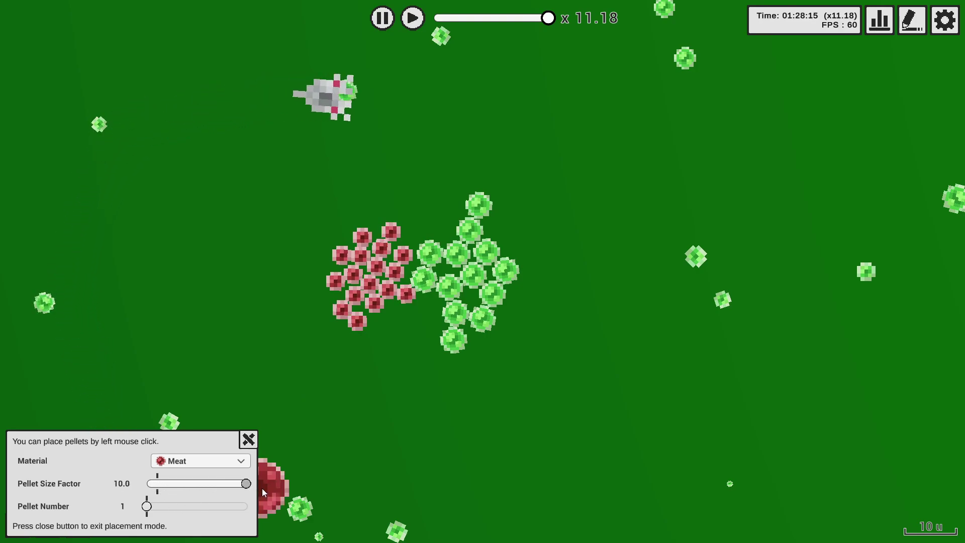
left_click(278, 223)
left_click(286, 312)
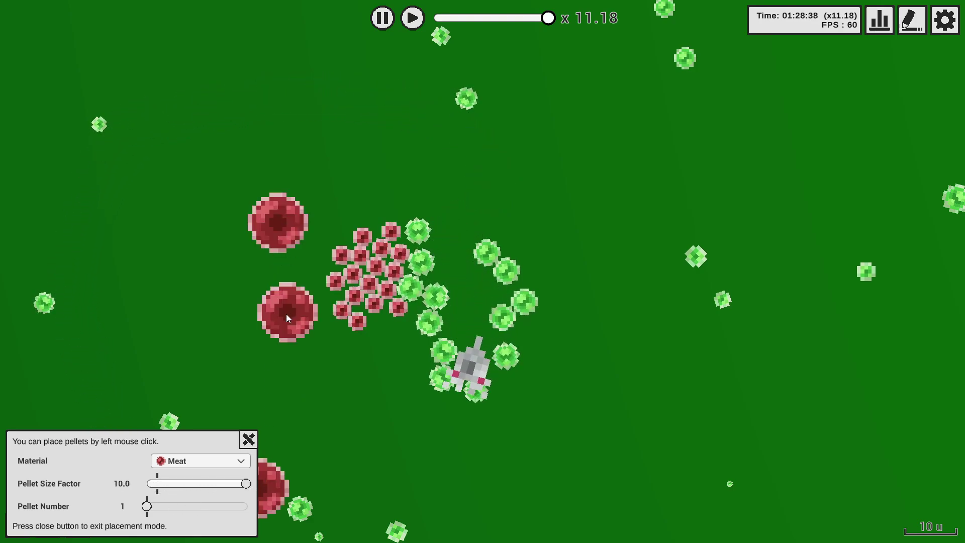
left_click(197, 461)
Switch material back to Plant and scatter large plant pellets around the clusters.
left_click(187, 475)
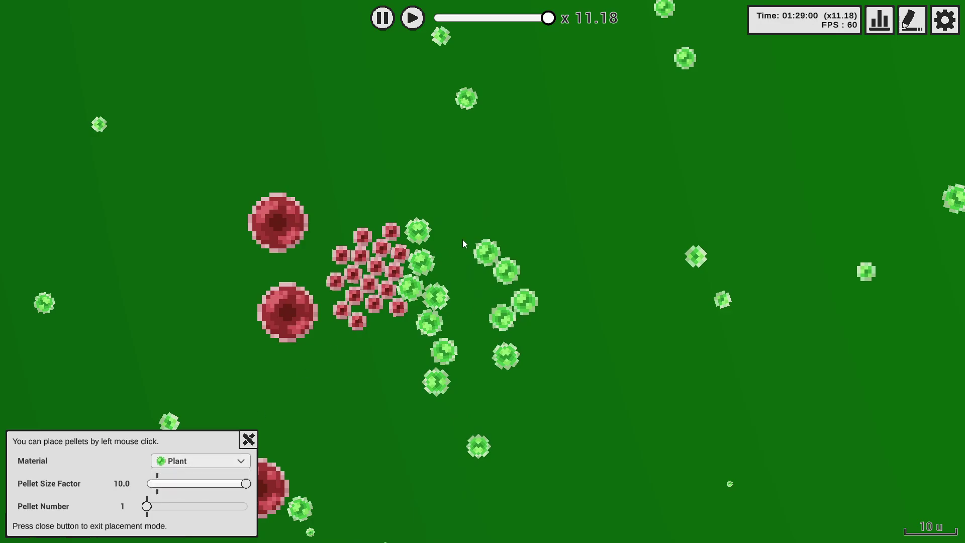
left_click(461, 226)
left_click(379, 181)
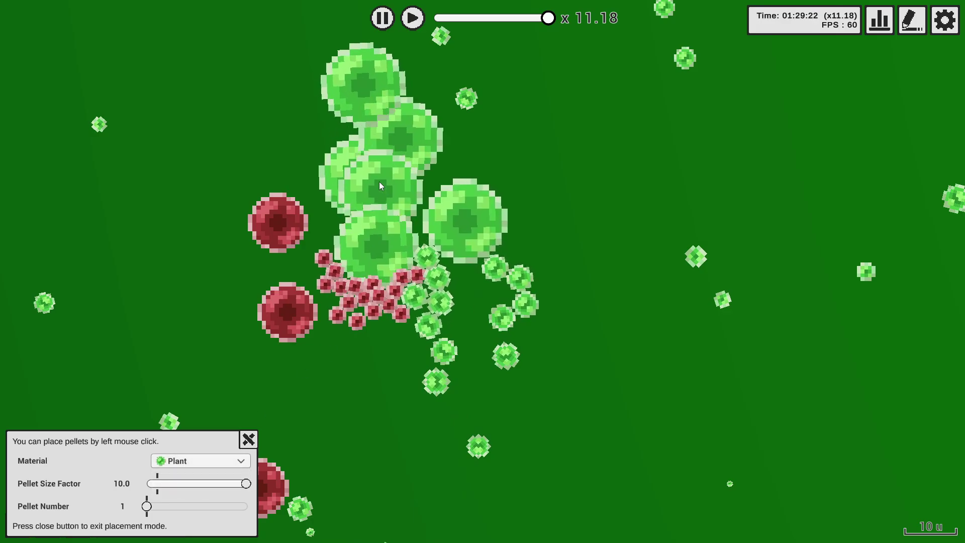
left_click(380, 182)
left_click(380, 182)
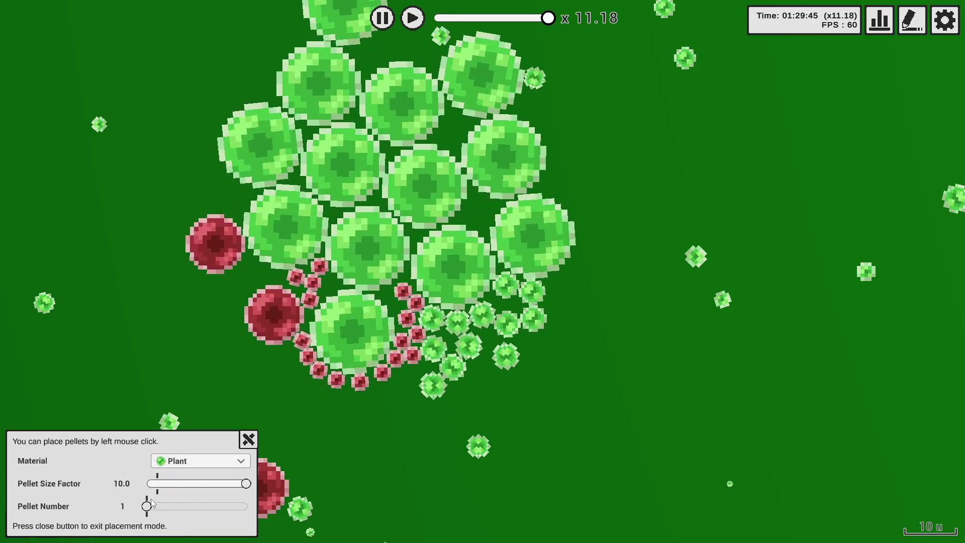
left_click(462, 409)
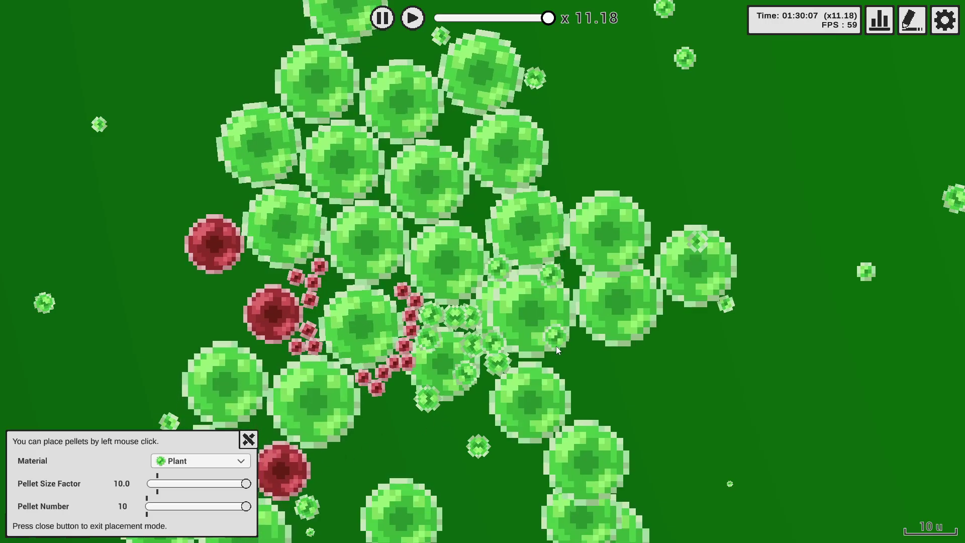
left_click(556, 346)
left_click(588, 362)
Pack more large plant pellets into a dense patch, then stop pellet placement.
left_click(592, 369)
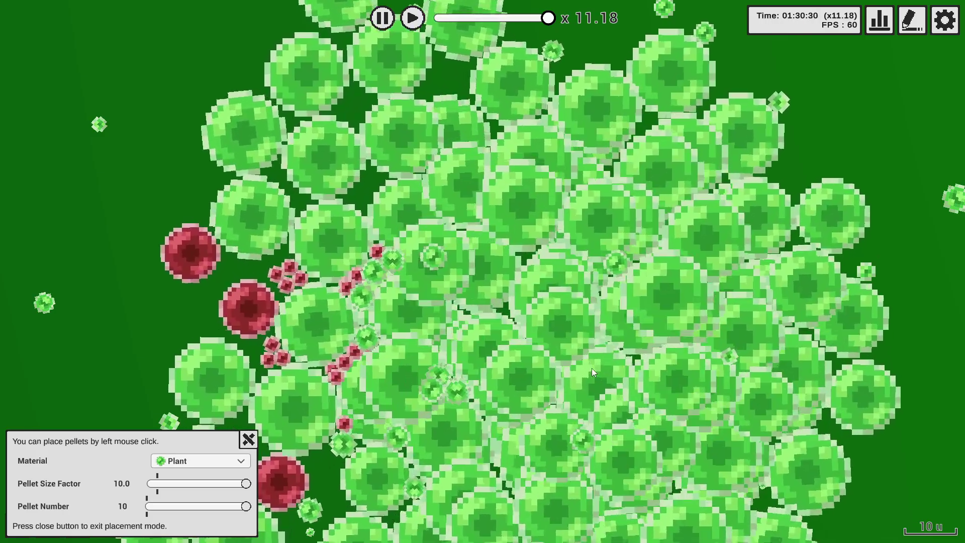
left_click(592, 368)
left_click(592, 368)
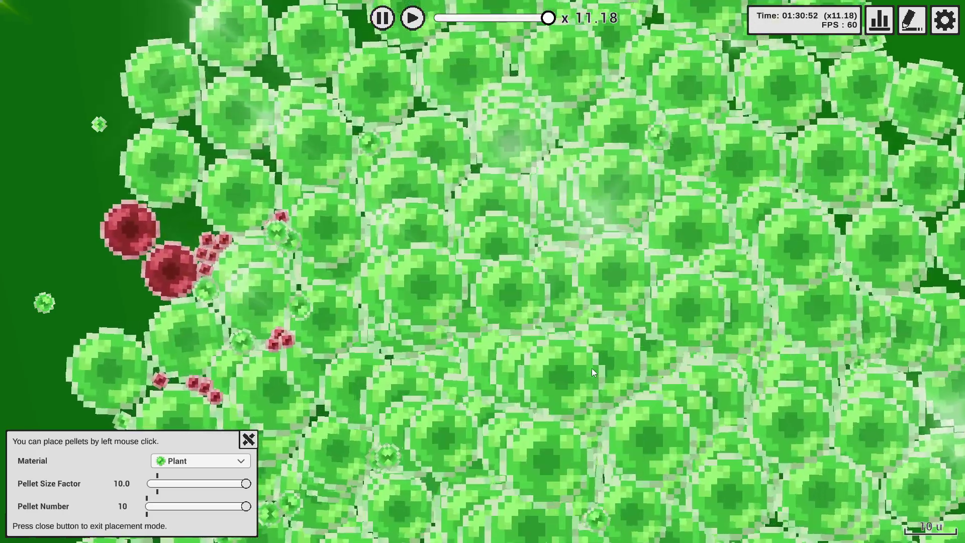
left_click(592, 368)
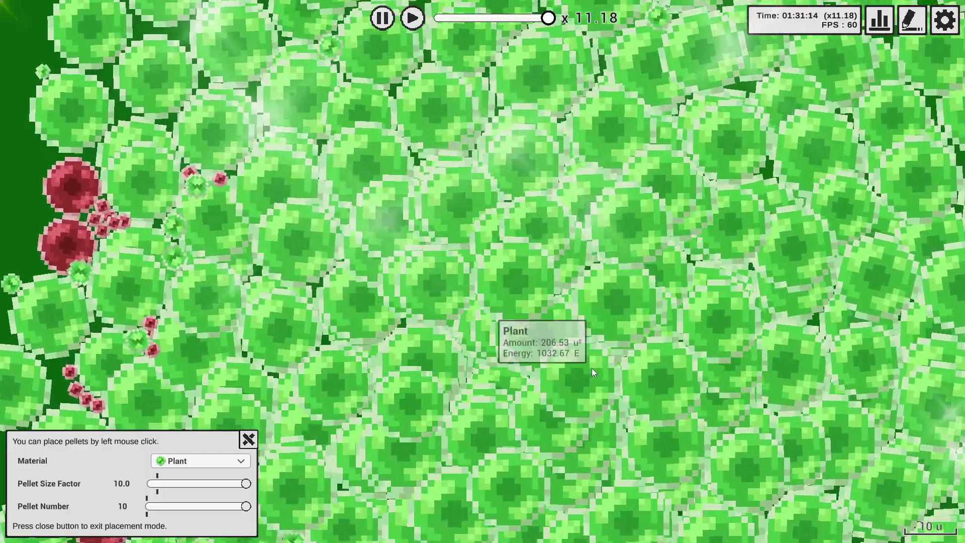
scroll(158, 296, "down", 5)
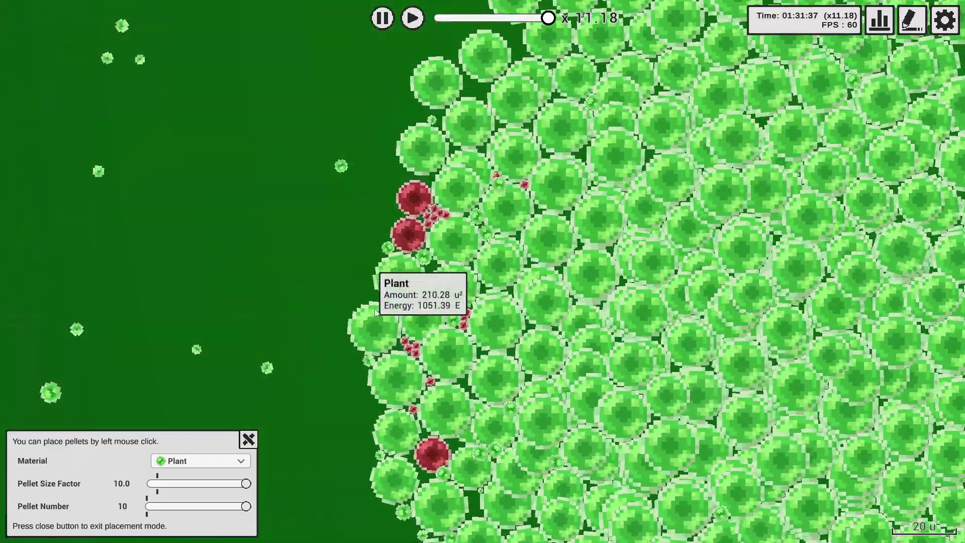
scroll(351, 302, "up", 4)
scroll(351, 302, "up", 3)
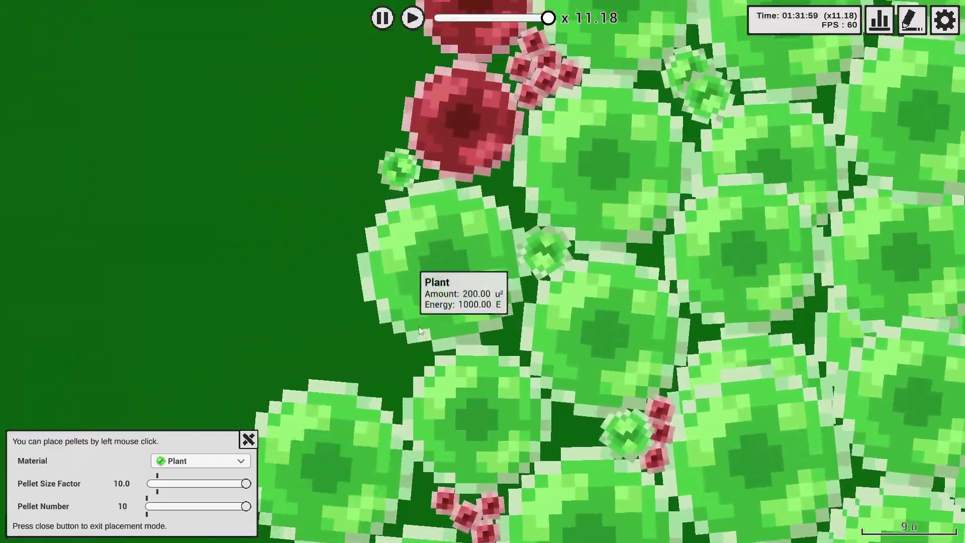
scroll(419, 326, "up", 2)
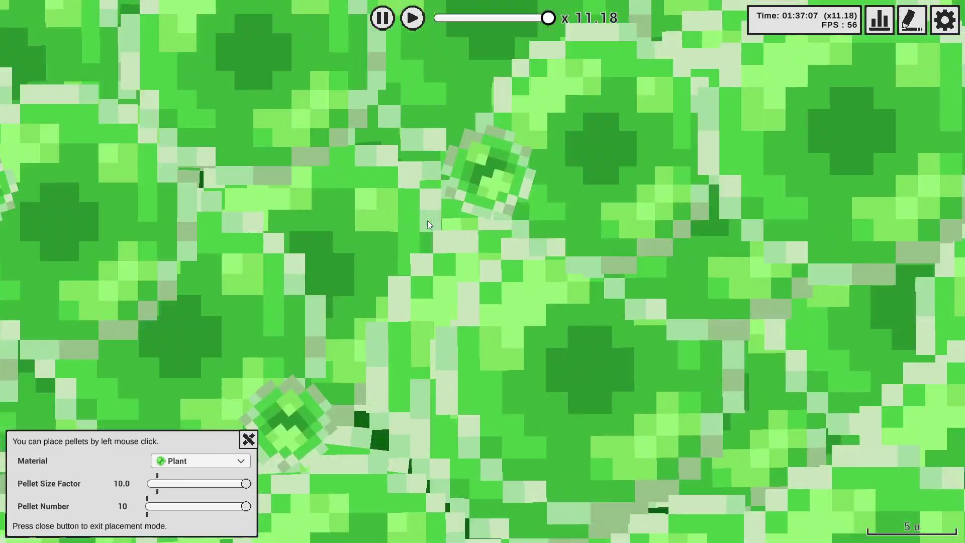
scroll(428, 220, "down", 5)
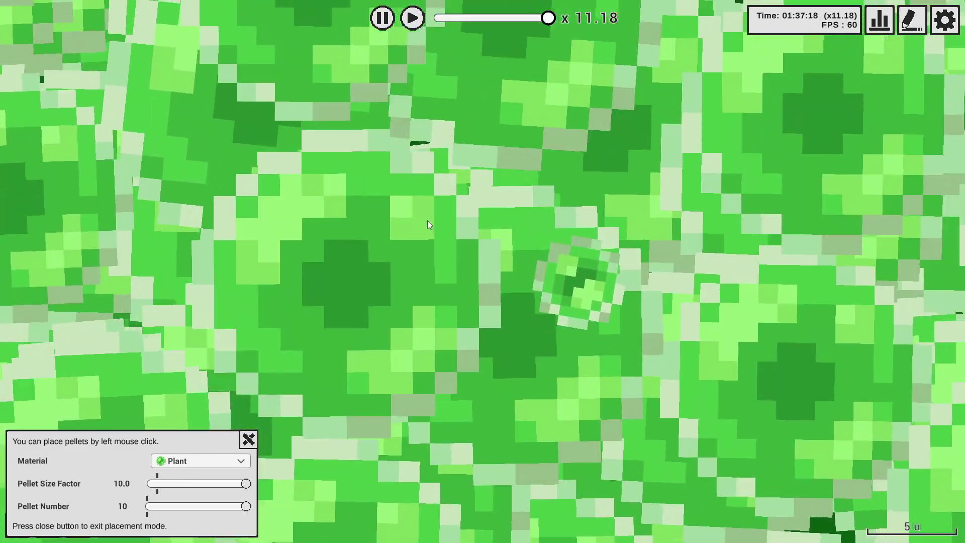
scroll(402, 191, "down", 10)
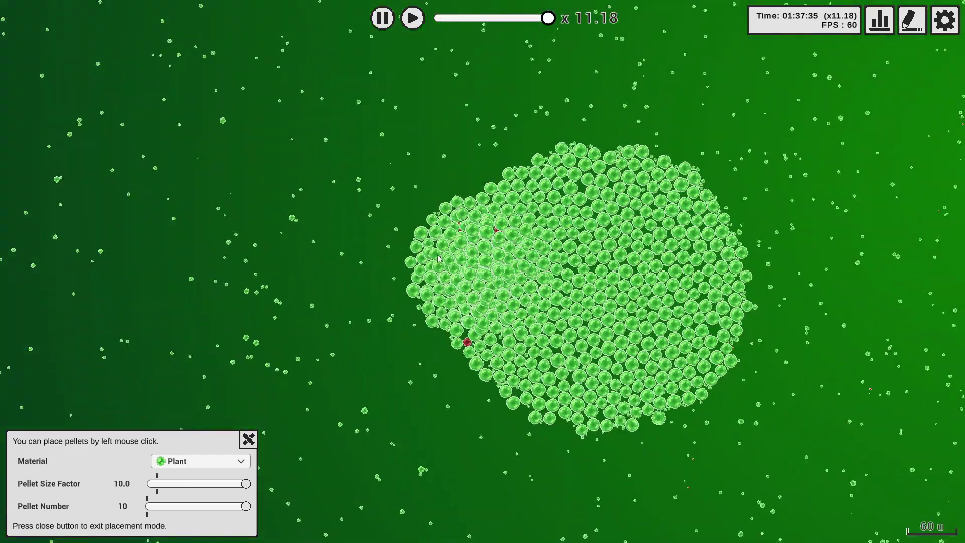
left_click(479, 294)
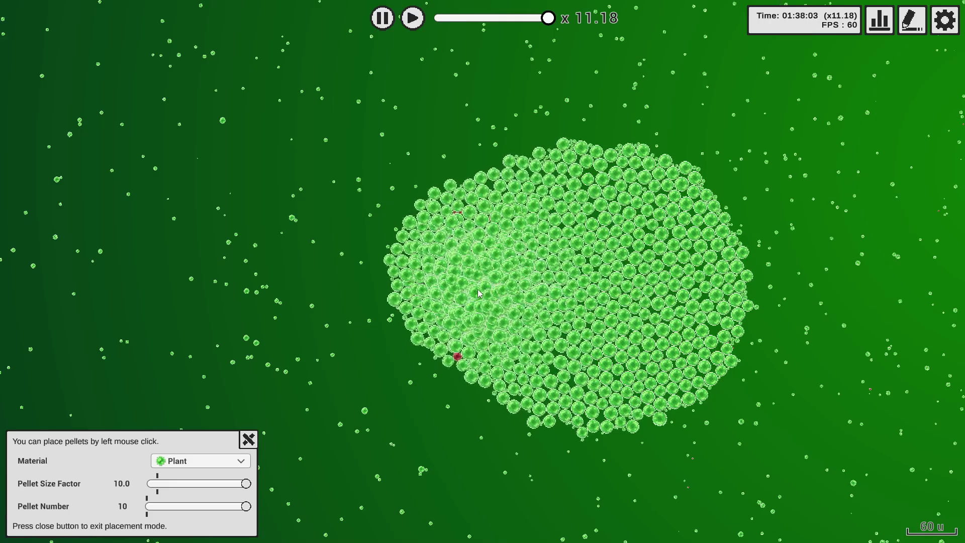
left_click(249, 439)
Pick the Whale template from the Template Bibites list for placement.
left_click(18, 500)
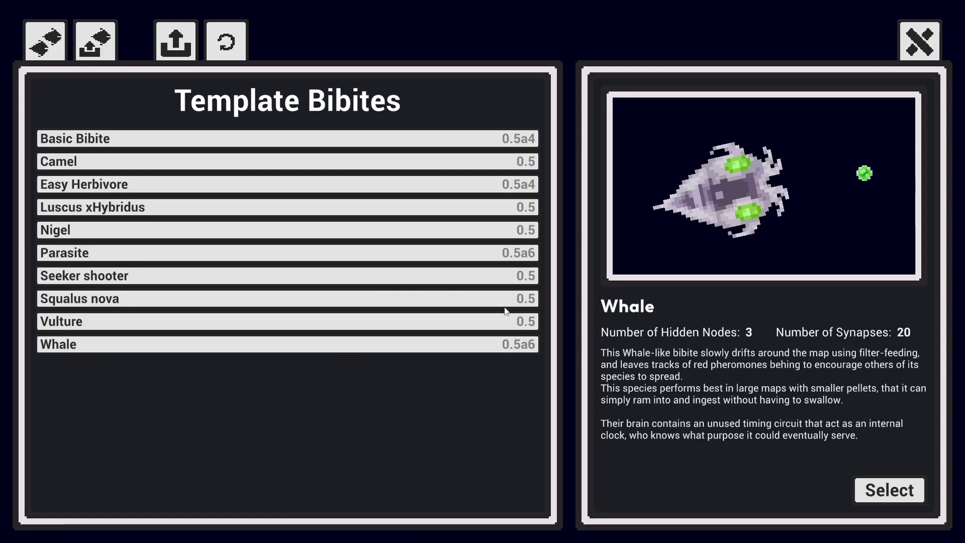
left_click(880, 485)
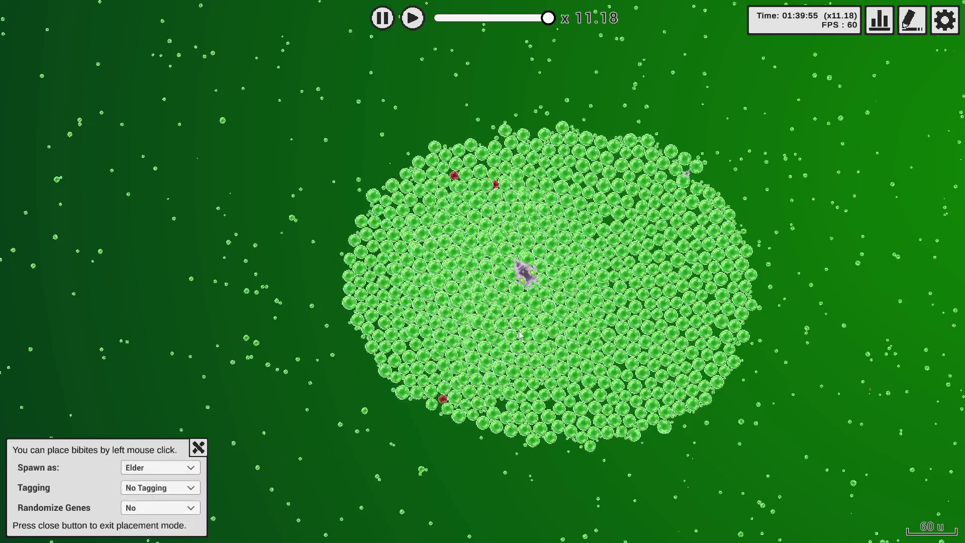
Drop six Whale bibites across the plant patch.
left_click(572, 329)
left_click(527, 286)
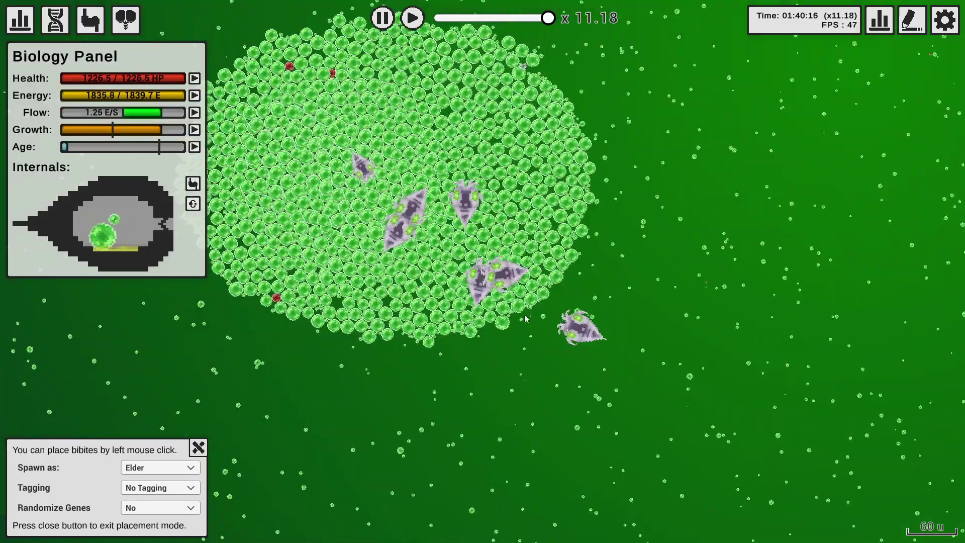
left_click(468, 272)
left_click(407, 264)
left_click(445, 249)
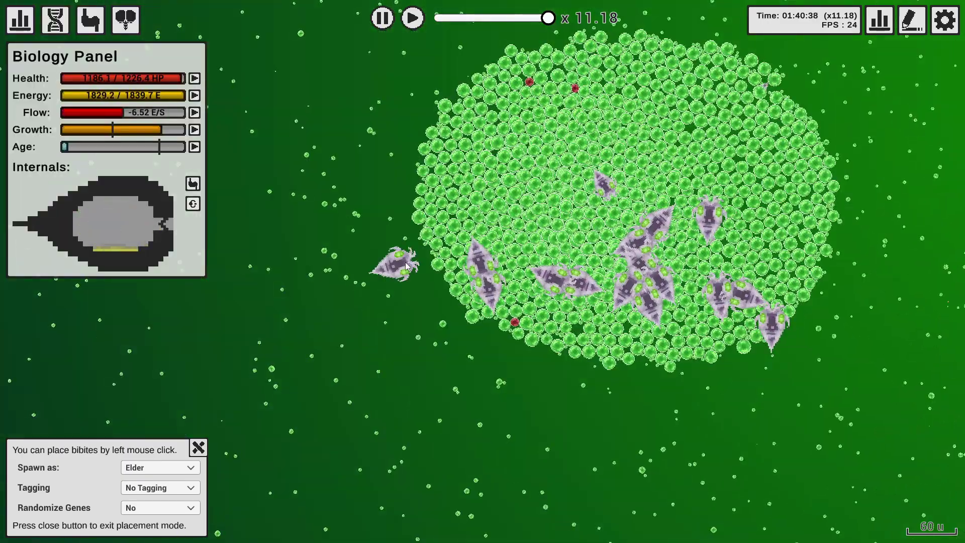
left_click(527, 238)
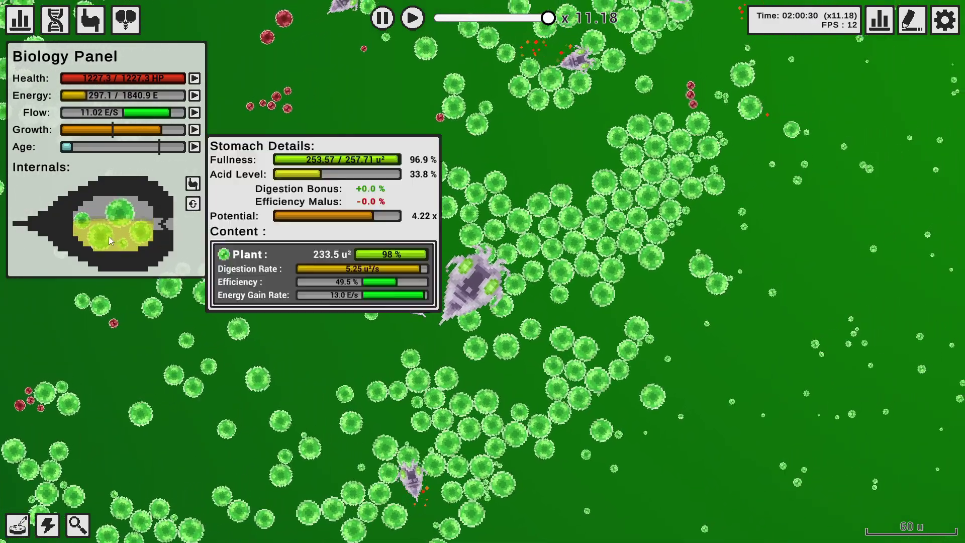
mouse_move(117, 227)
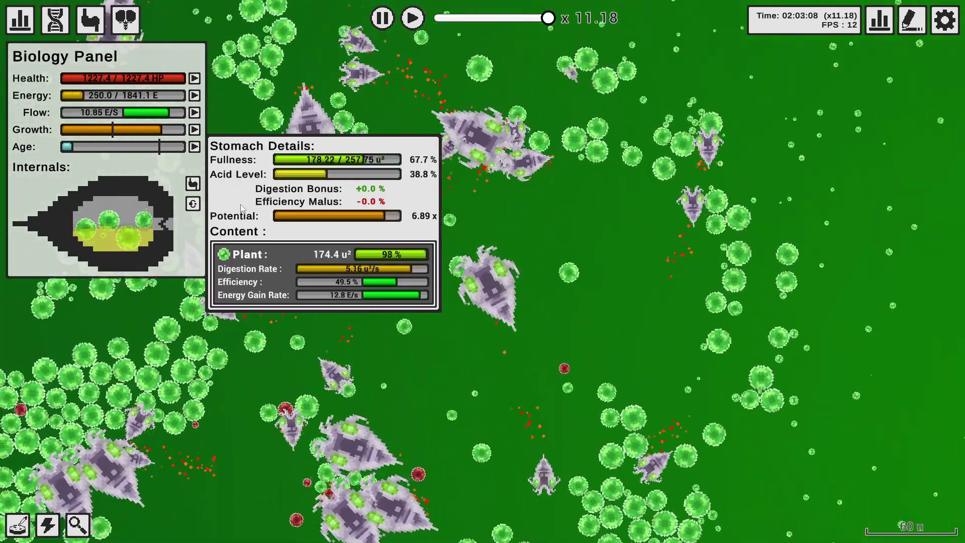
Inspect a Whale's stomach contents in the Biology Panel, then view its Brain Diagram.
left_click(167, 235)
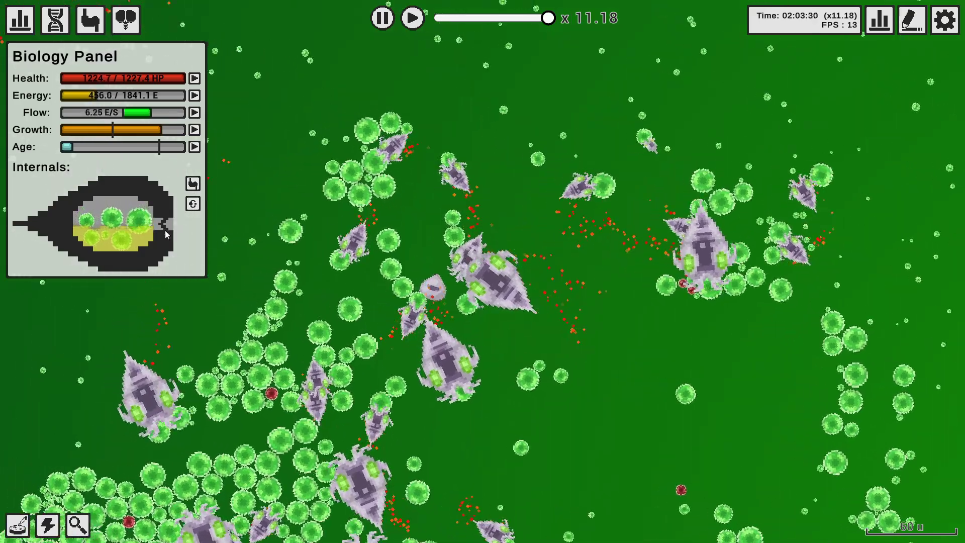
left_click(117, 245)
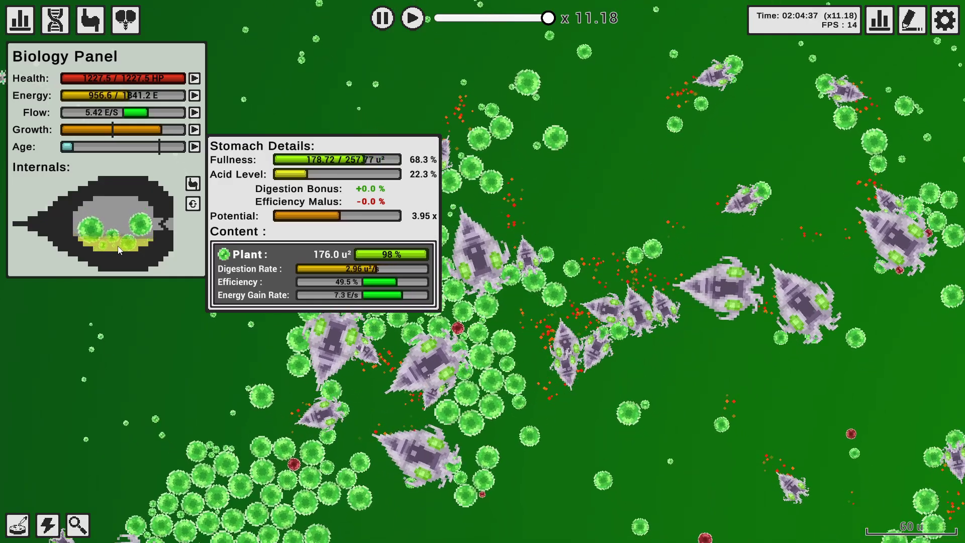
left_click(413, 285)
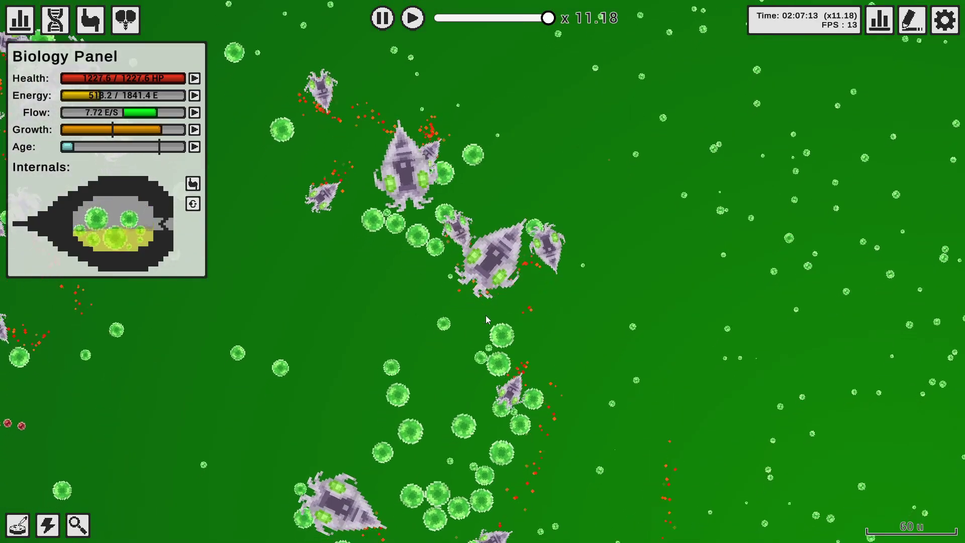
left_click(125, 18)
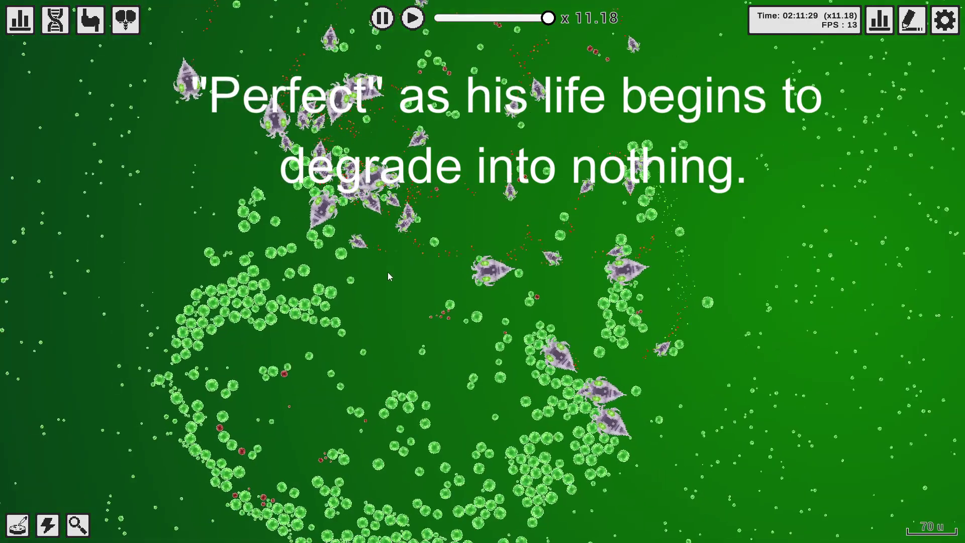
scroll(388, 272, "down", 5)
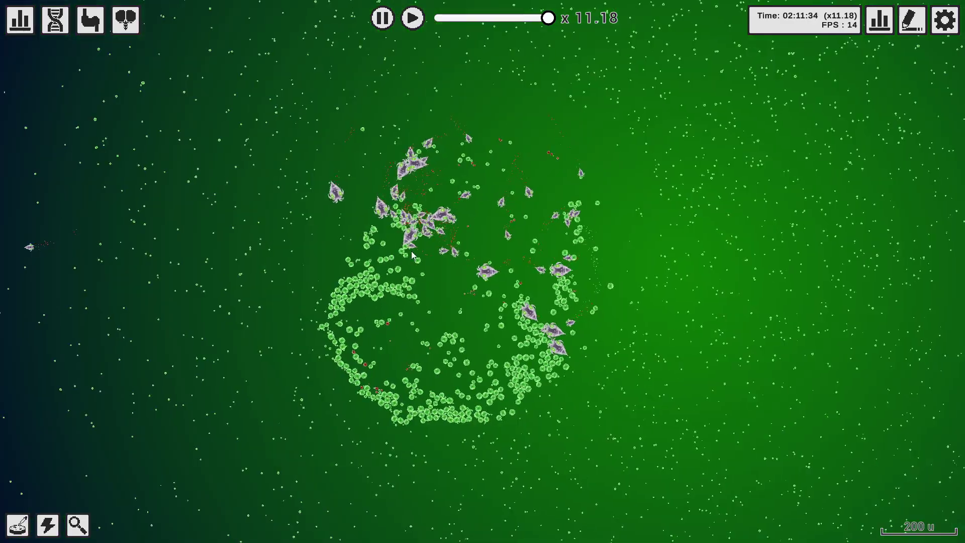
Glance at the Load Game list, then save the simulation as a new 'Sim' save.
key("Escape")
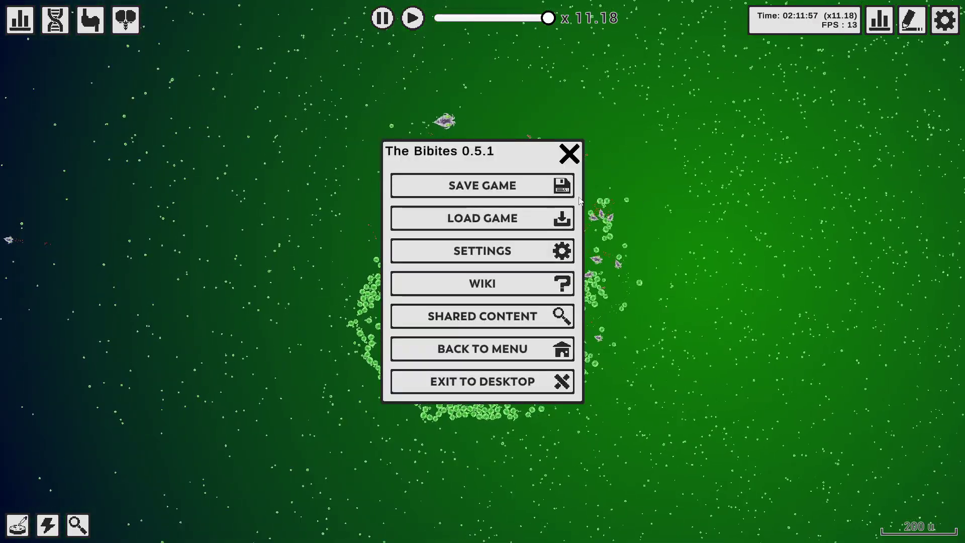
left_click(518, 222)
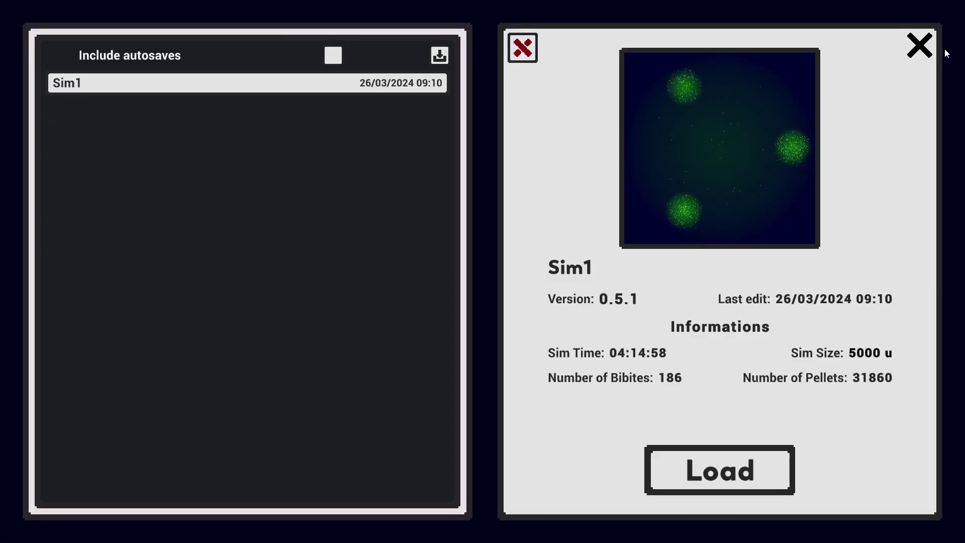
left_click(932, 49)
left_click(483, 186)
type("Sim2")
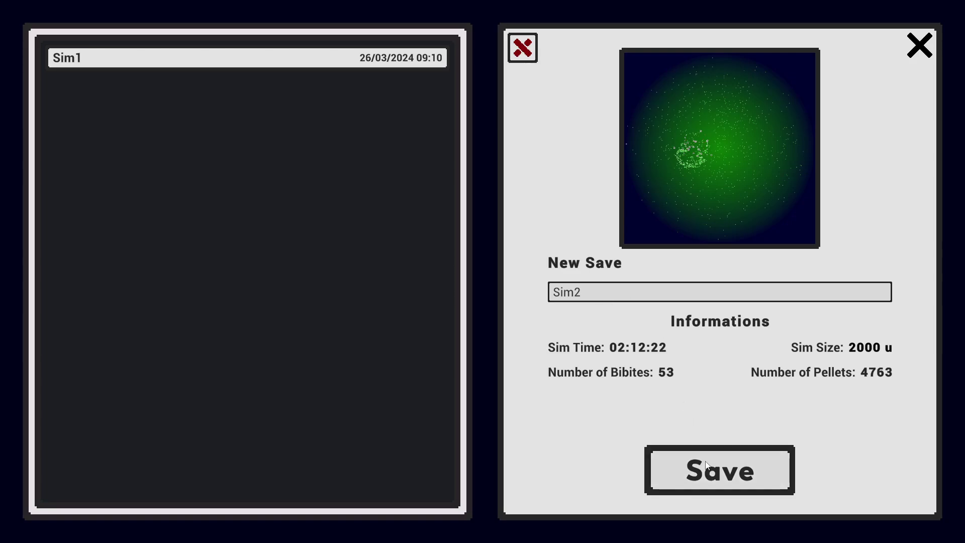
left_click(706, 466)
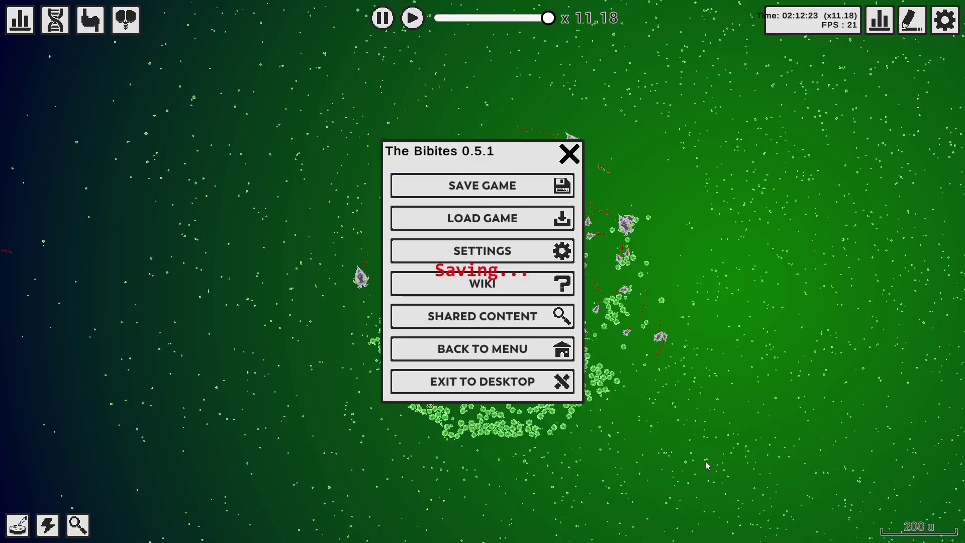